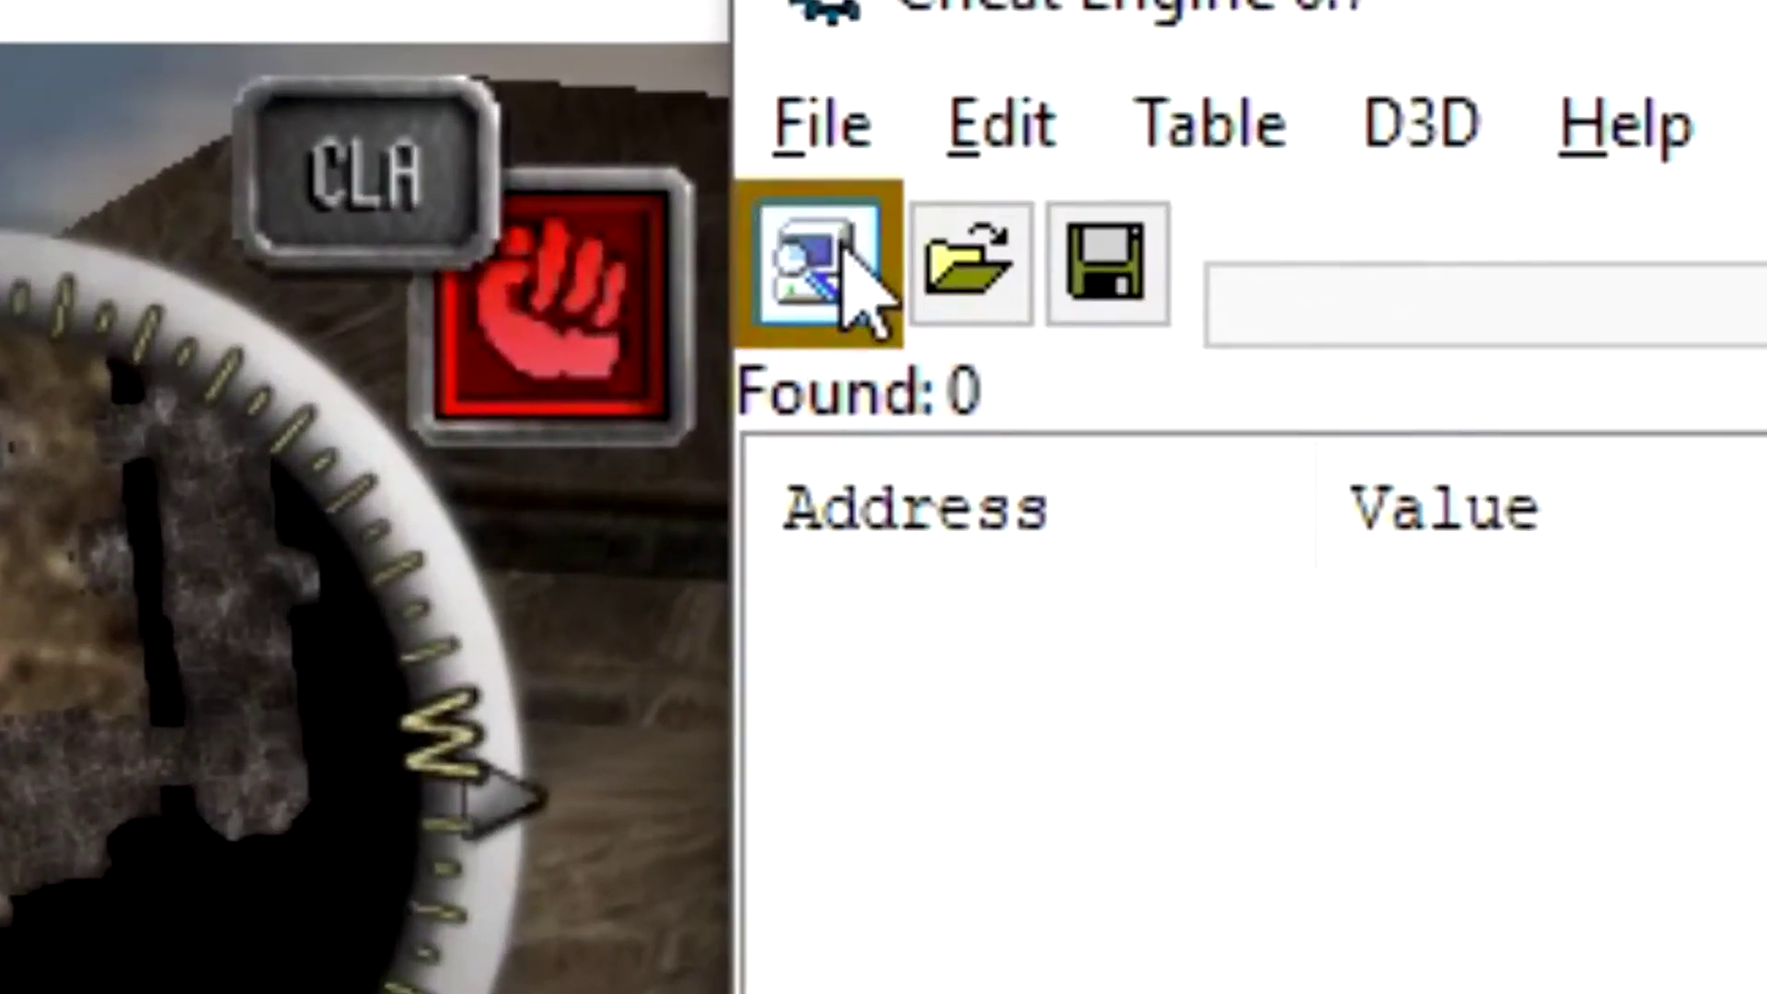
Open the process list and attach Cheat Engine to the AssaultCube window.
{"action": "left_click", "coordinate": [603, 179]}
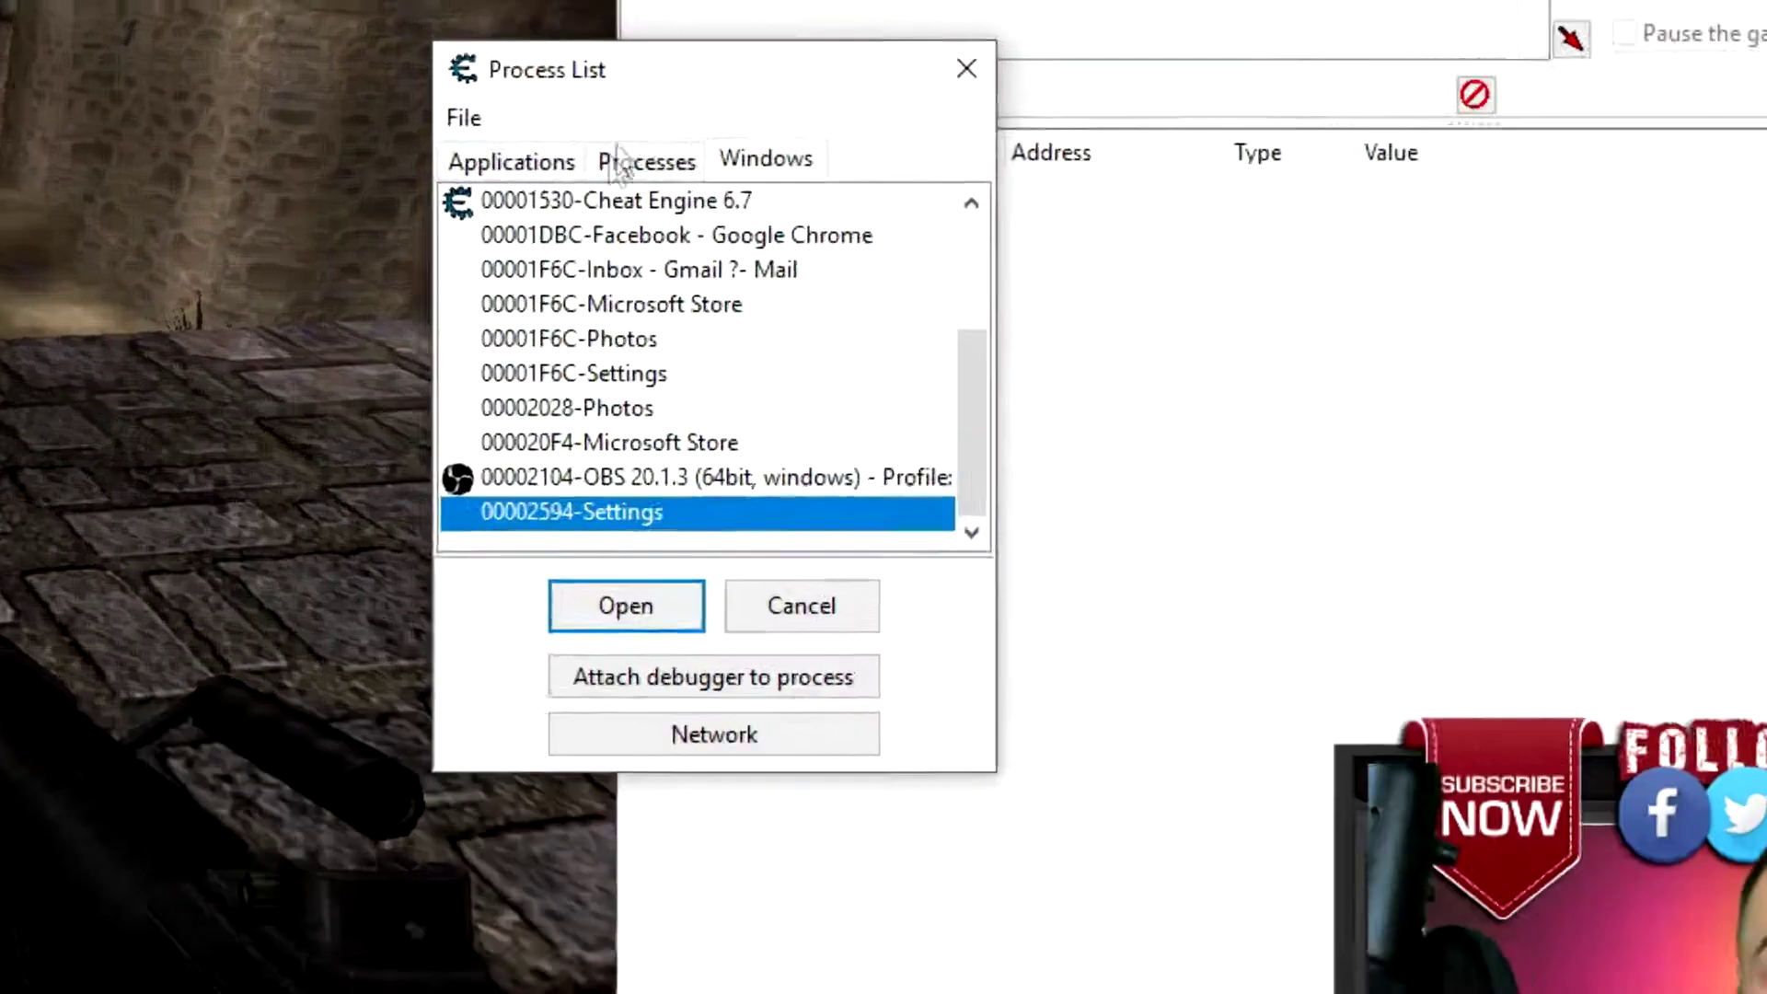
{"action": "left_click", "coordinate": [469, 115]}
{"action": "left_click", "coordinate": [929, 479]}
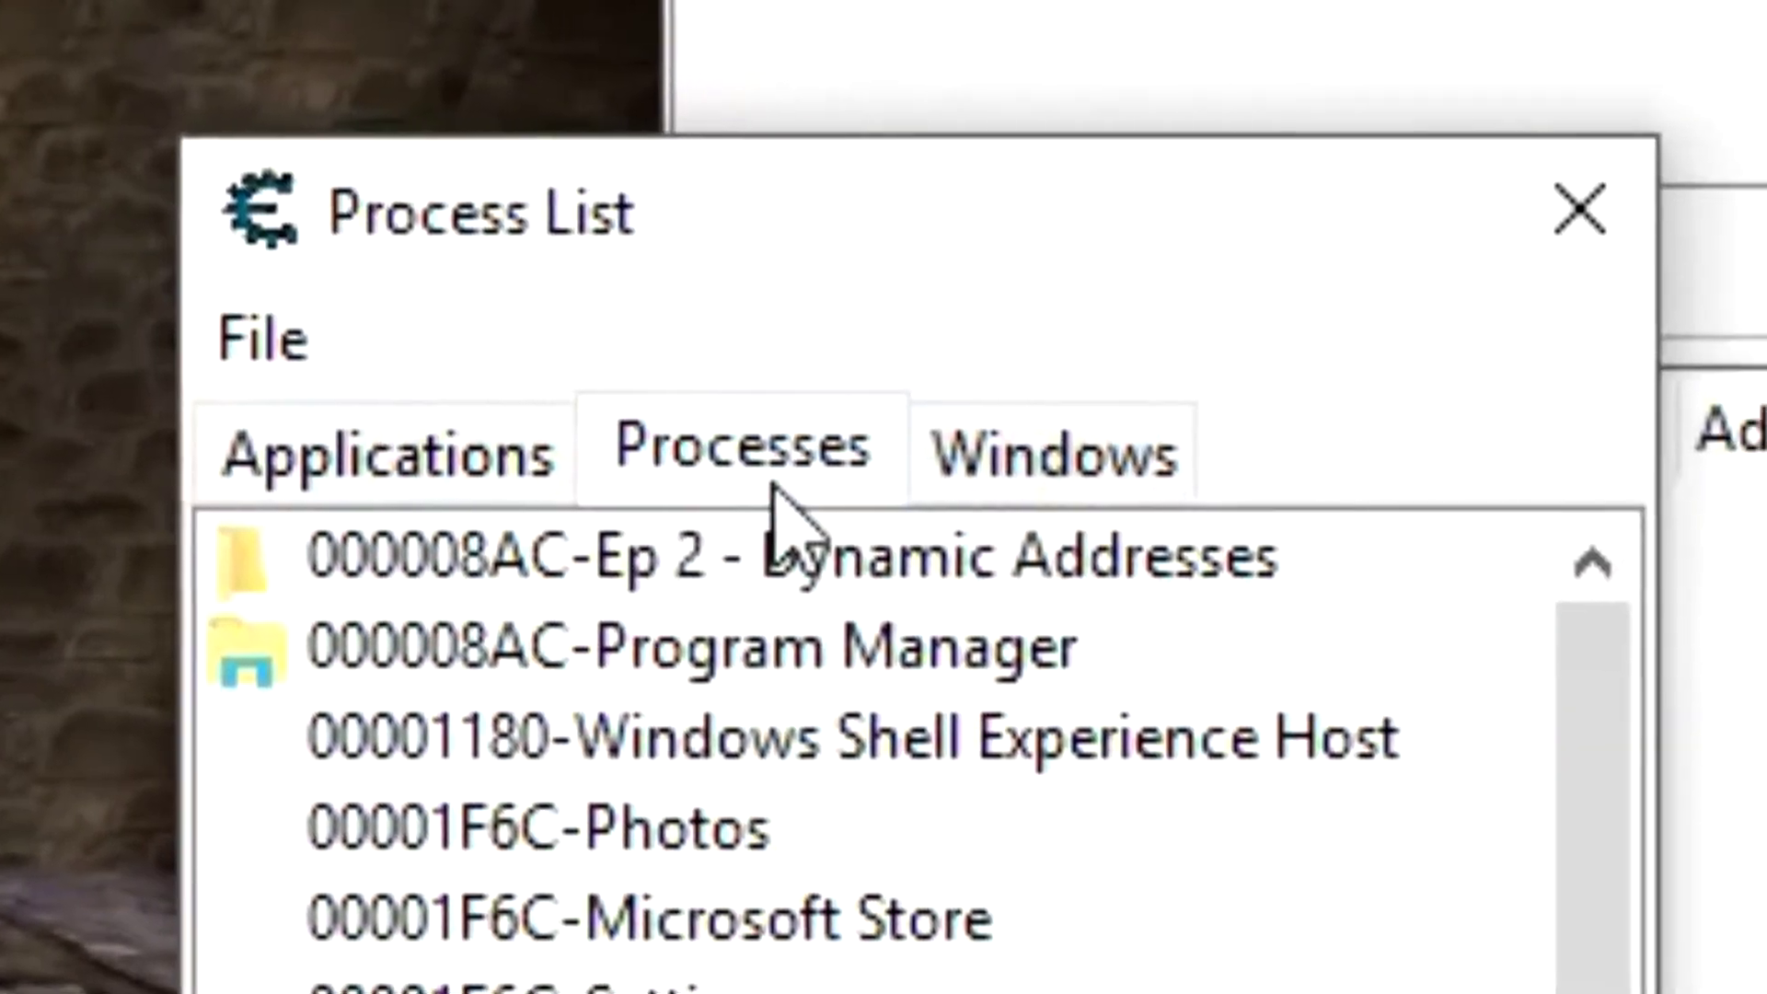
{"action": "left_click", "coordinate": [1263, 472]}
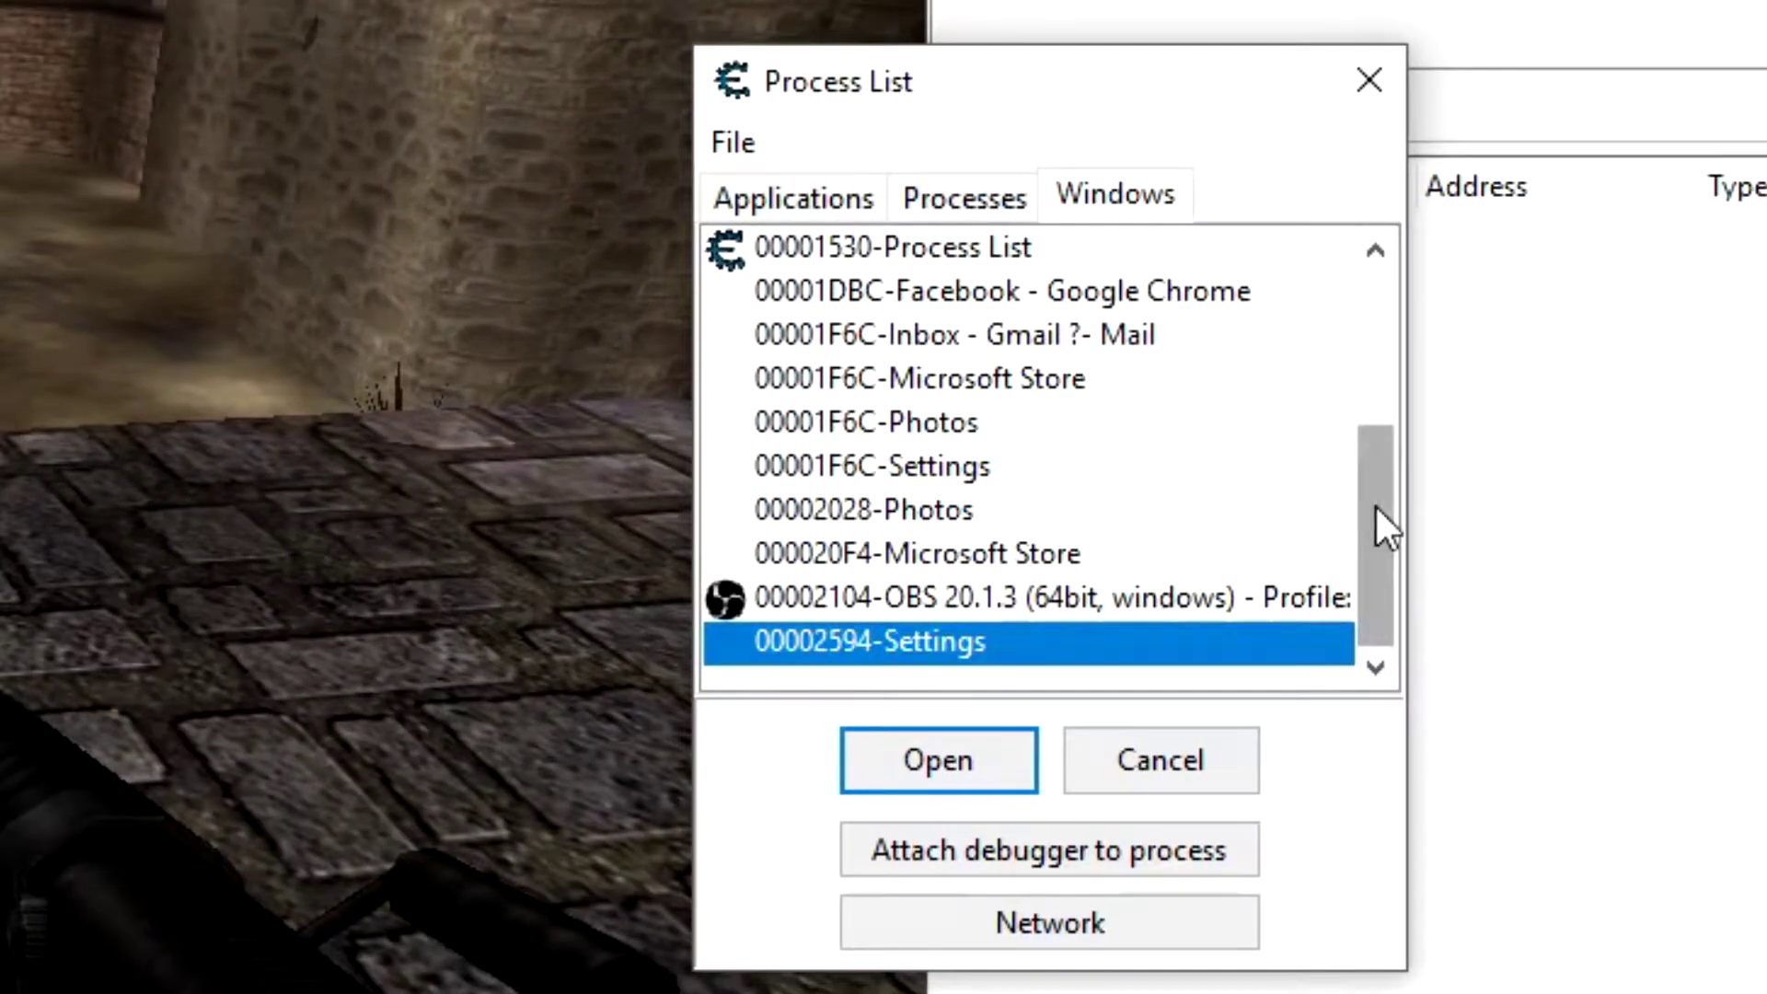
{"action": "left_click_drag", "start_coordinate": [1375, 504], "coordinate": [1427, 283]}
{"action": "left_click_drag", "start_coordinate": [1259, 258], "coordinate": [1258, 257]}
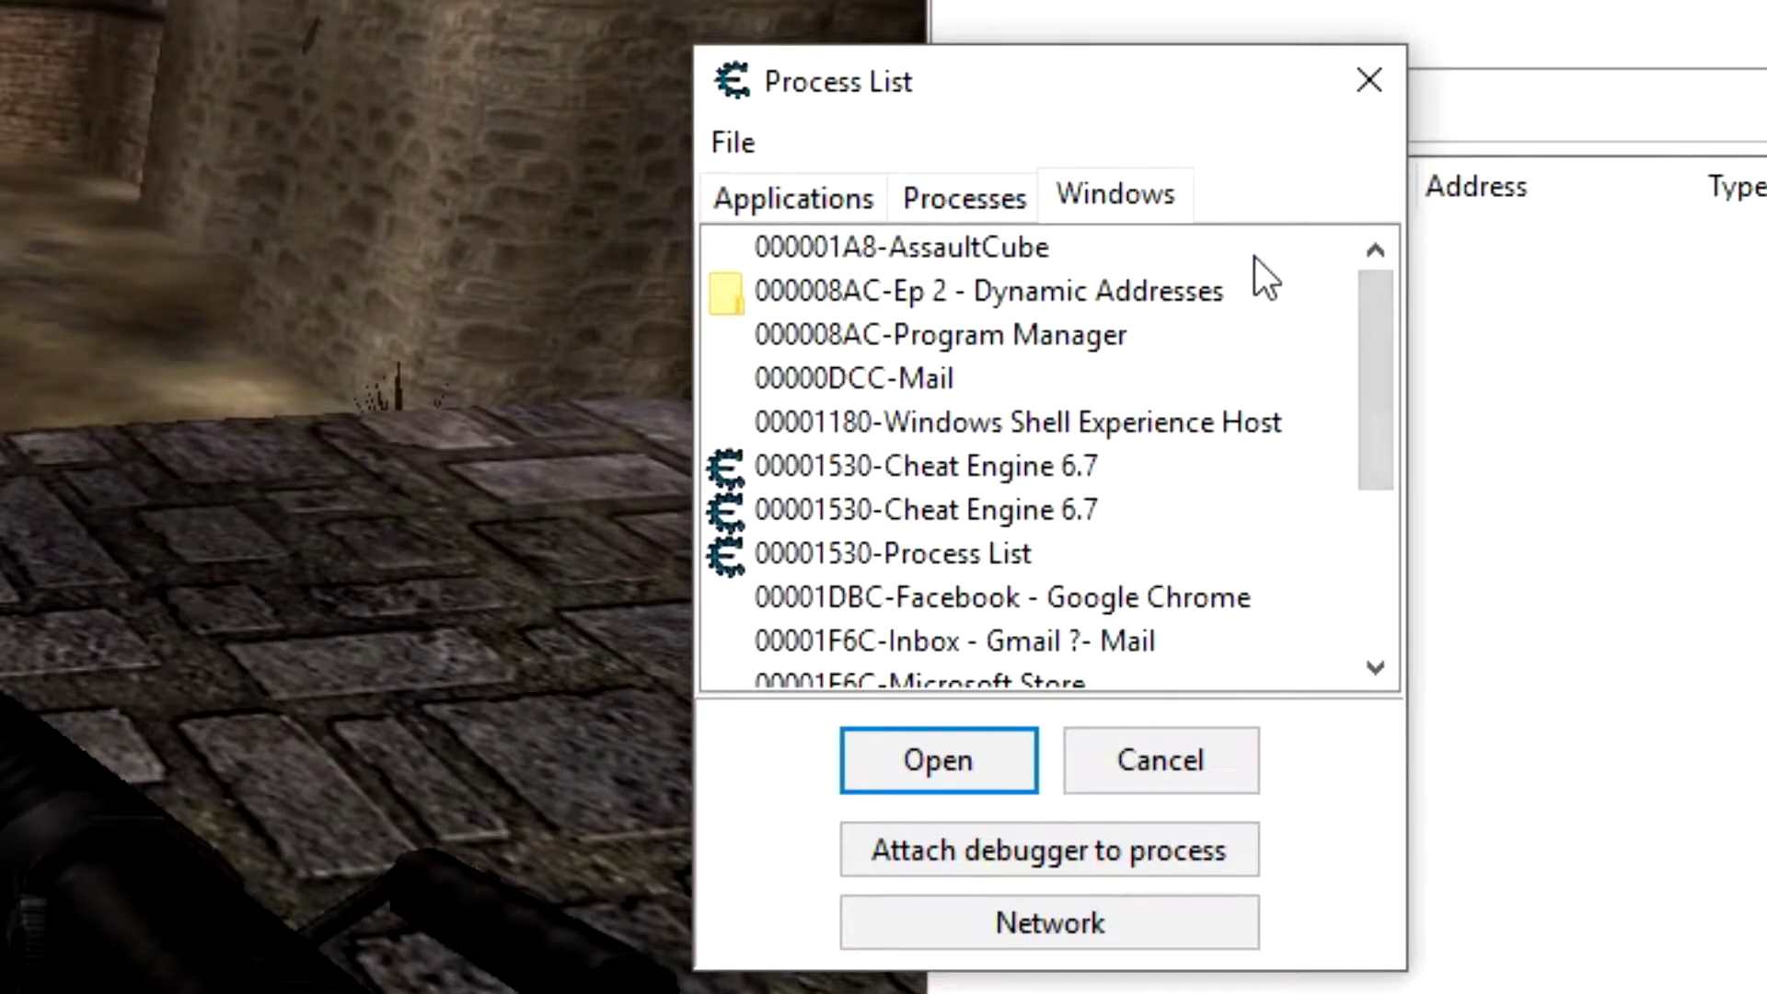
{"action": "left_click", "coordinate": [973, 257]}
{"action": "double_click", "coordinate": [982, 246]}
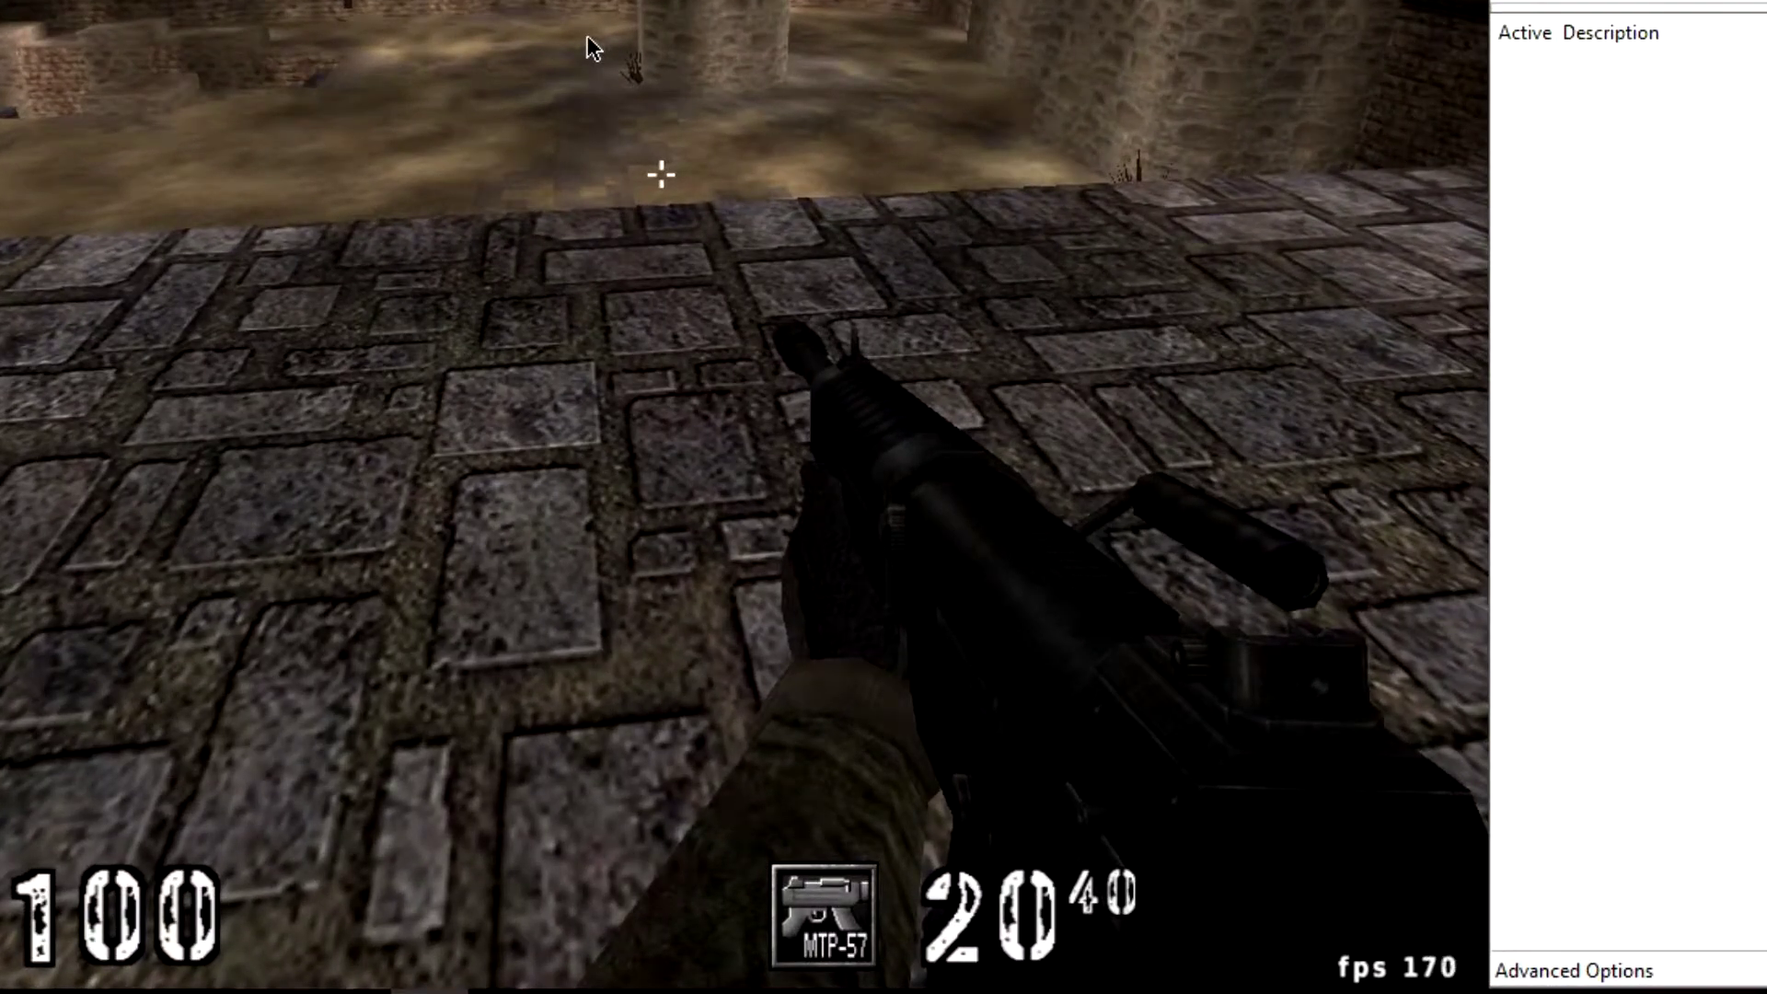
Fire the MTP-57 in AssaultCube down to 15 rounds, and run a first Cheat Engine scan for the exact 4-byte value 15.
{"action": "left_click", "coordinate": [661, 173]}
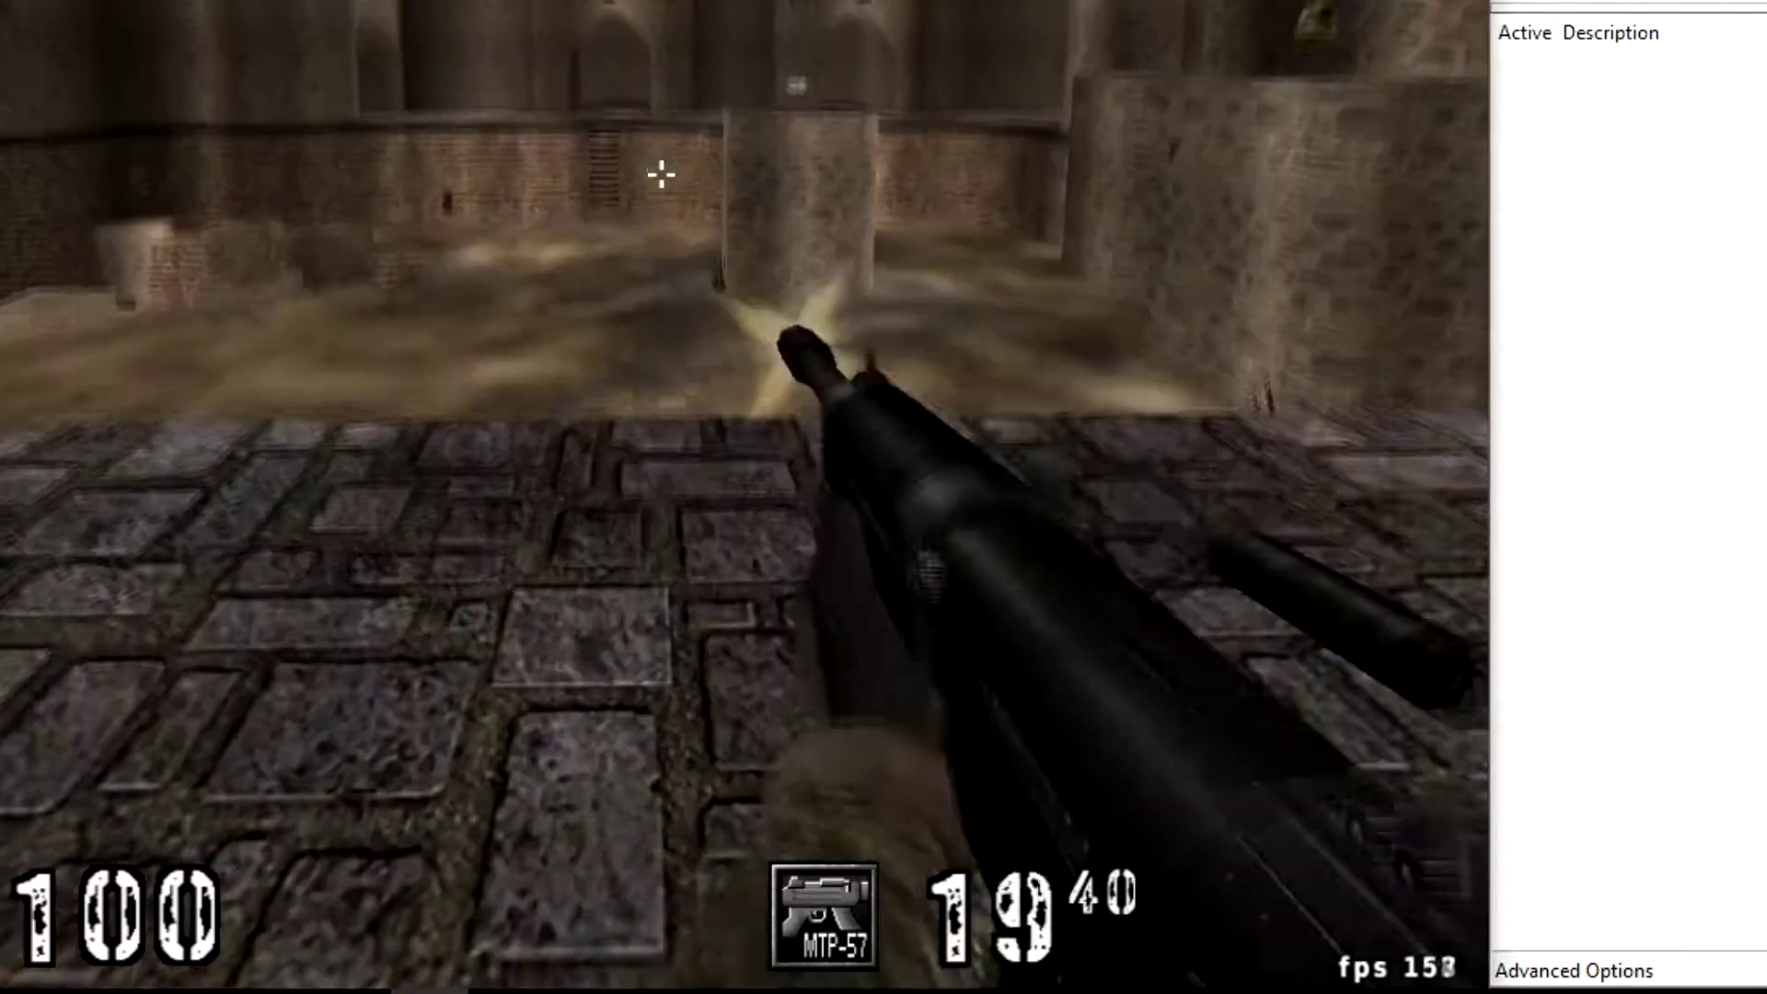
{"action": "left_click", "coordinate": [661, 173]}
{"action": "left_click", "coordinate": [661, 173]}
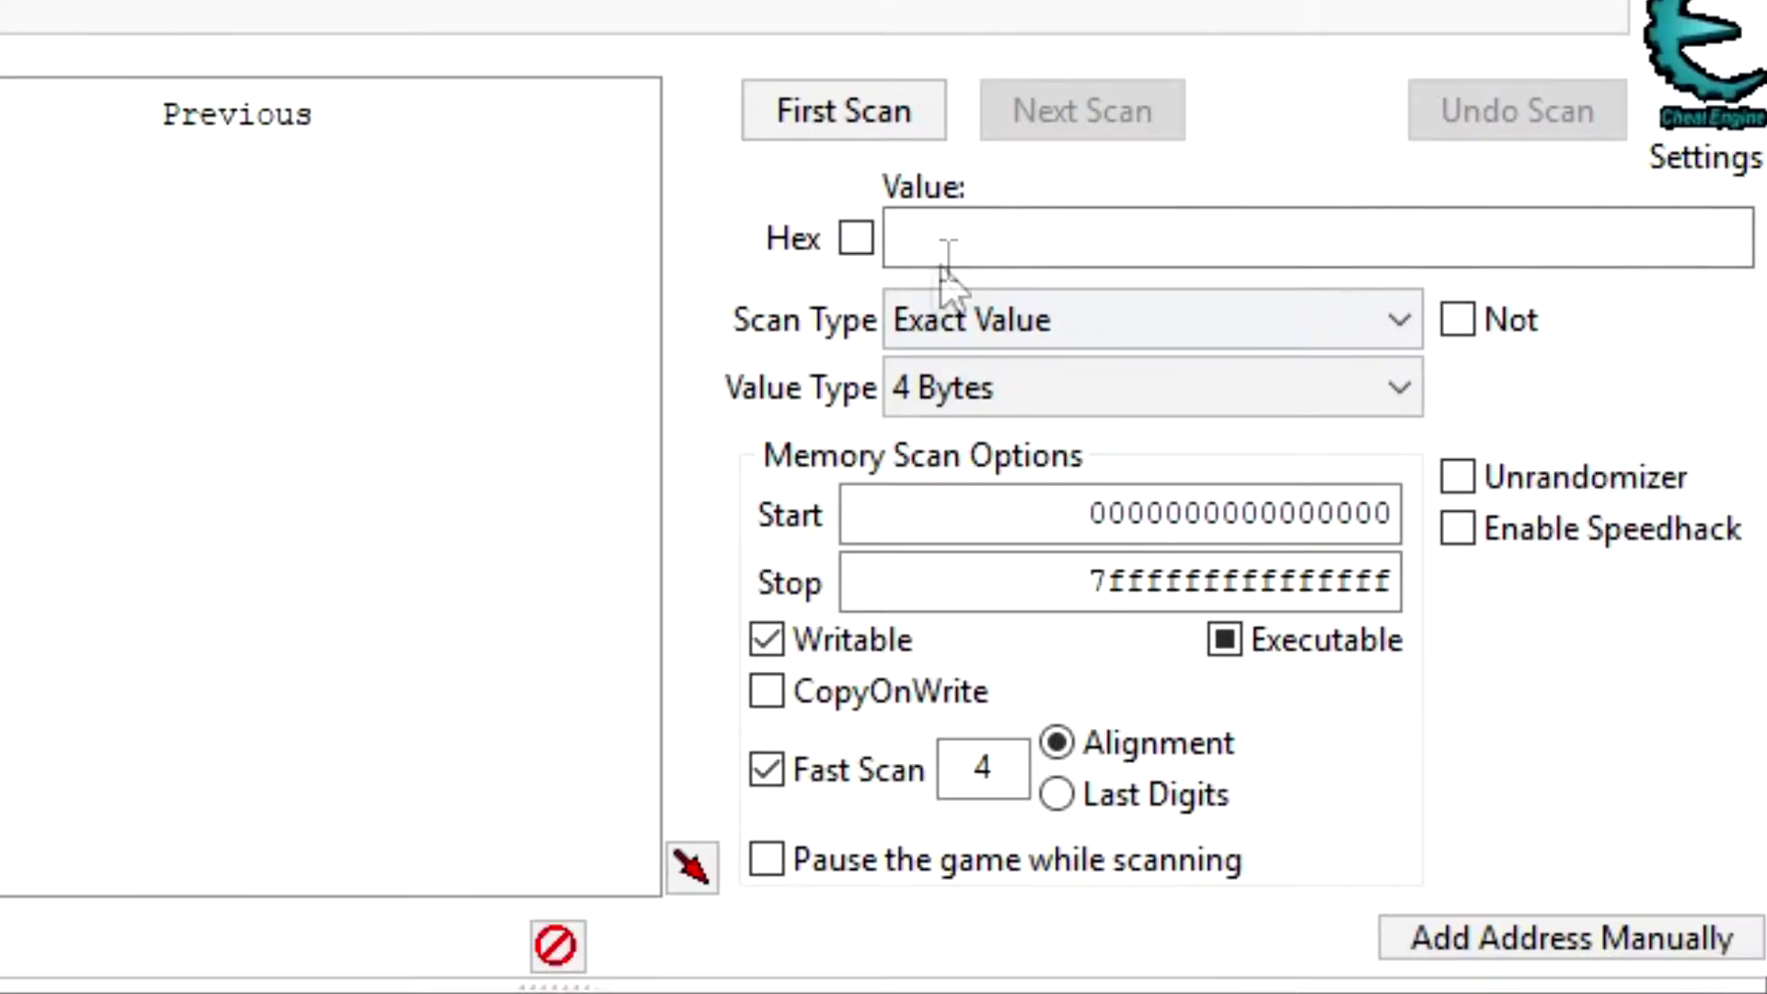
{"action": "left_click", "coordinate": [1141, 237]}
{"action": "type", "text": "15"}
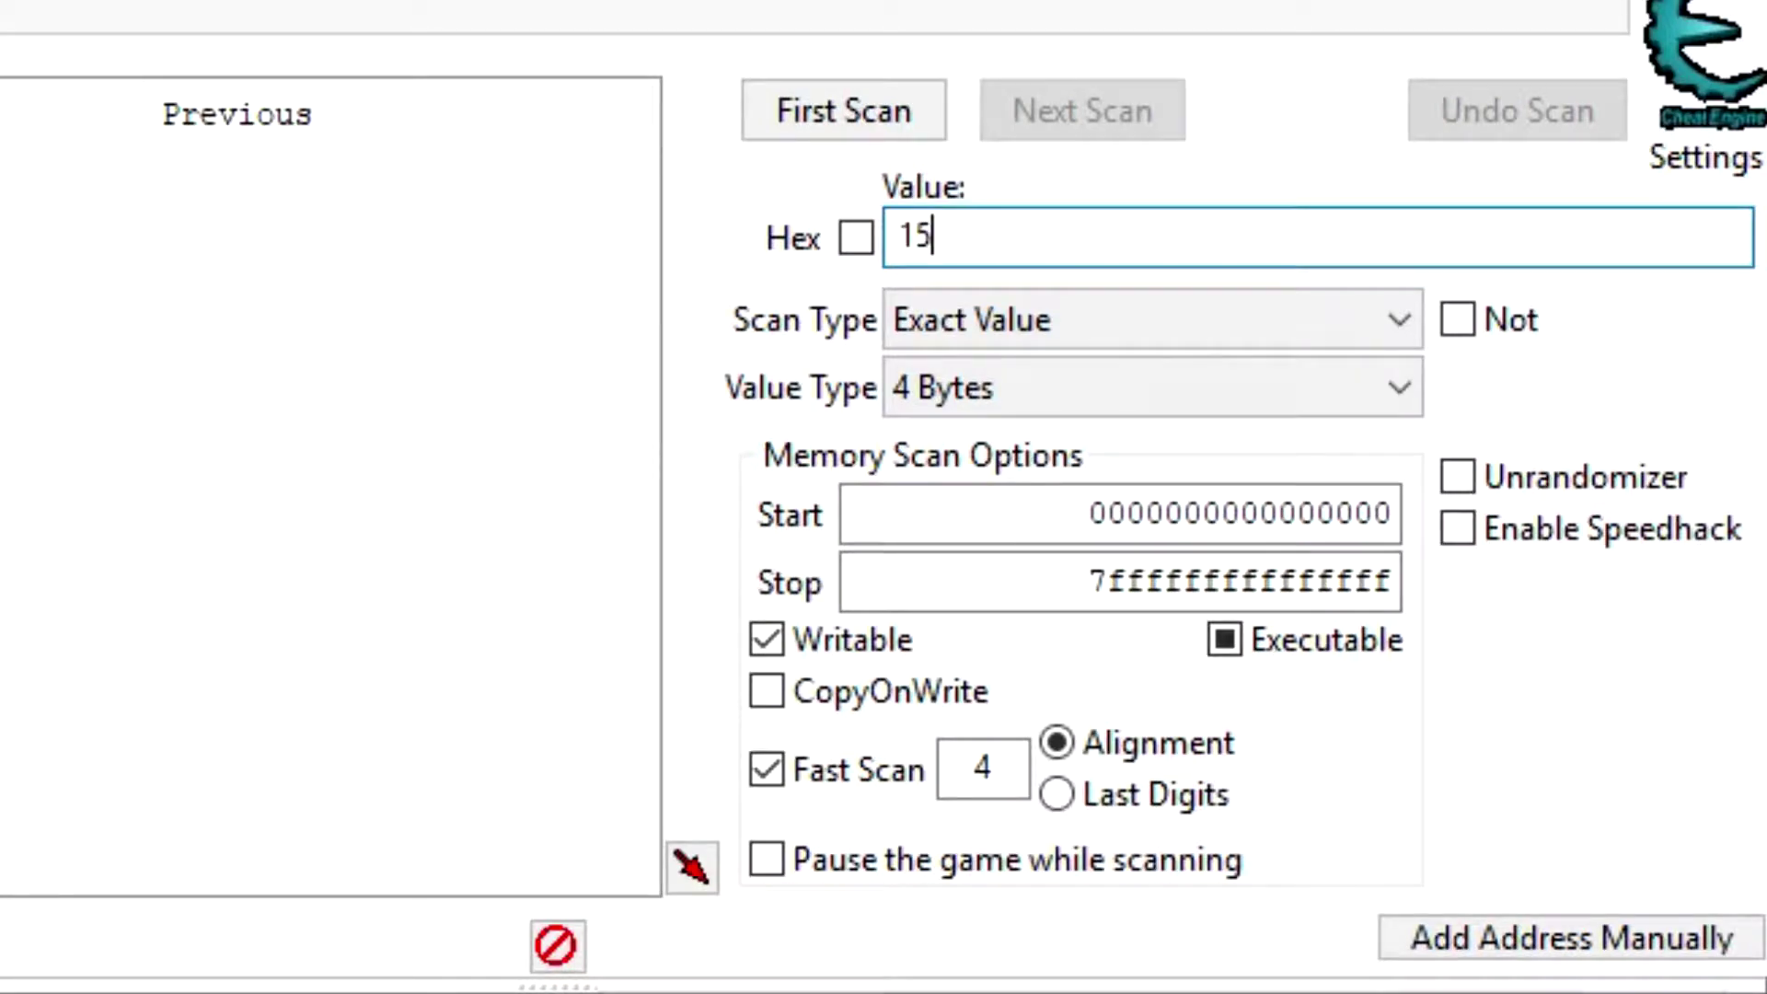
{"action": "left_click", "coordinate": [900, 129]}
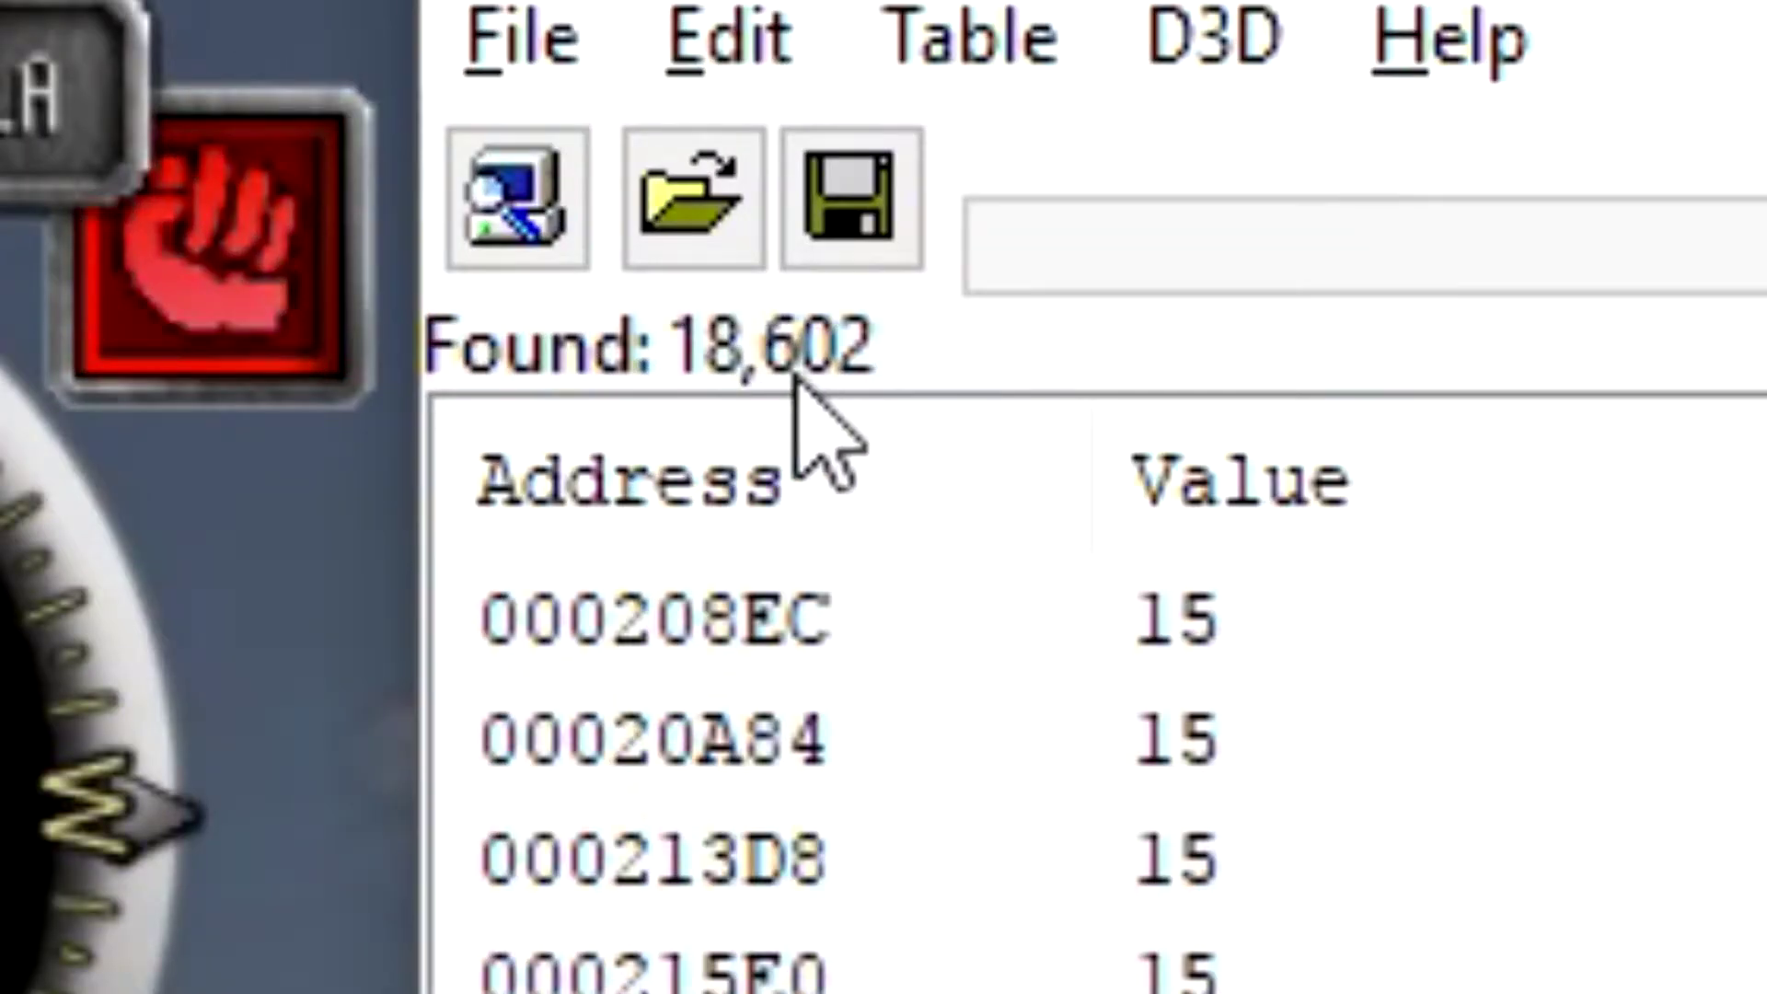
{"action": "mouse_move", "coordinate": [797, 385]}
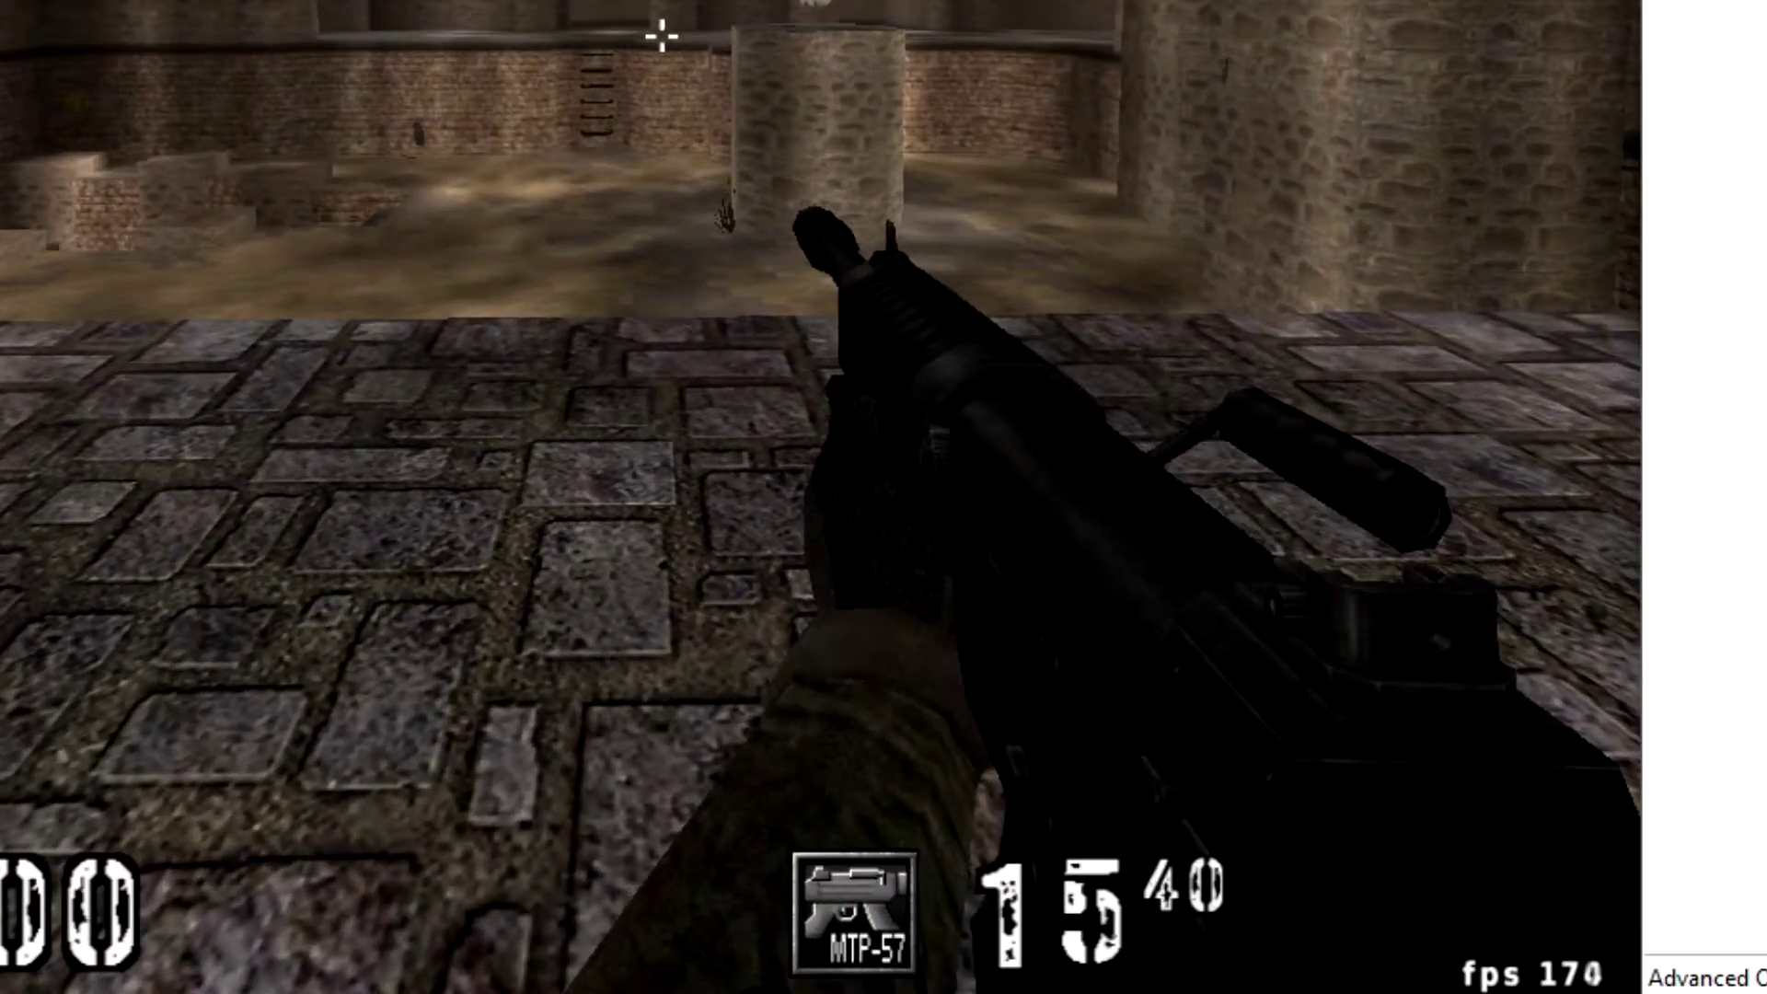
Fire the MTP-57 in AssaultCube down to 10 rounds, and narrow the Cheat Engine results with a next scan for the exact value 10.
{"action": "left_click", "coordinate": [661, 37]}
{"action": "left_click", "coordinate": [661, 37]}
{"action": "left_click", "coordinate": [660, 37]}
{"action": "left_click", "coordinate": [661, 37]}
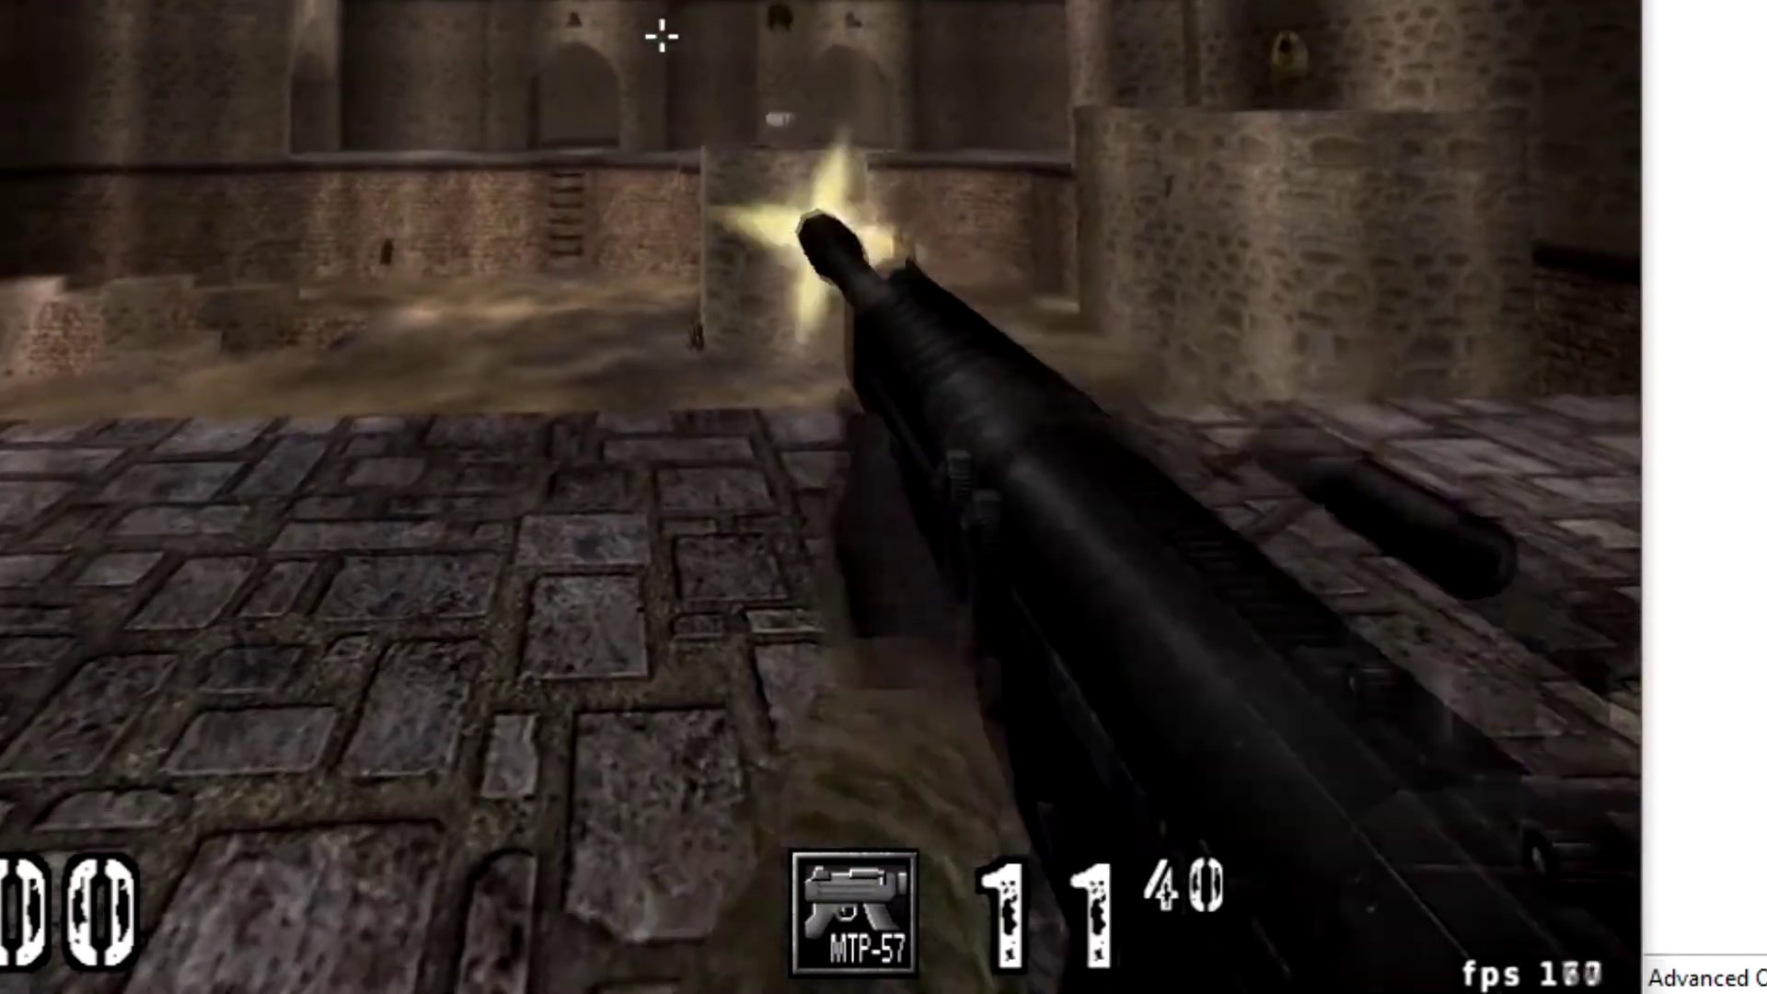
{"action": "left_click", "coordinate": [661, 37]}
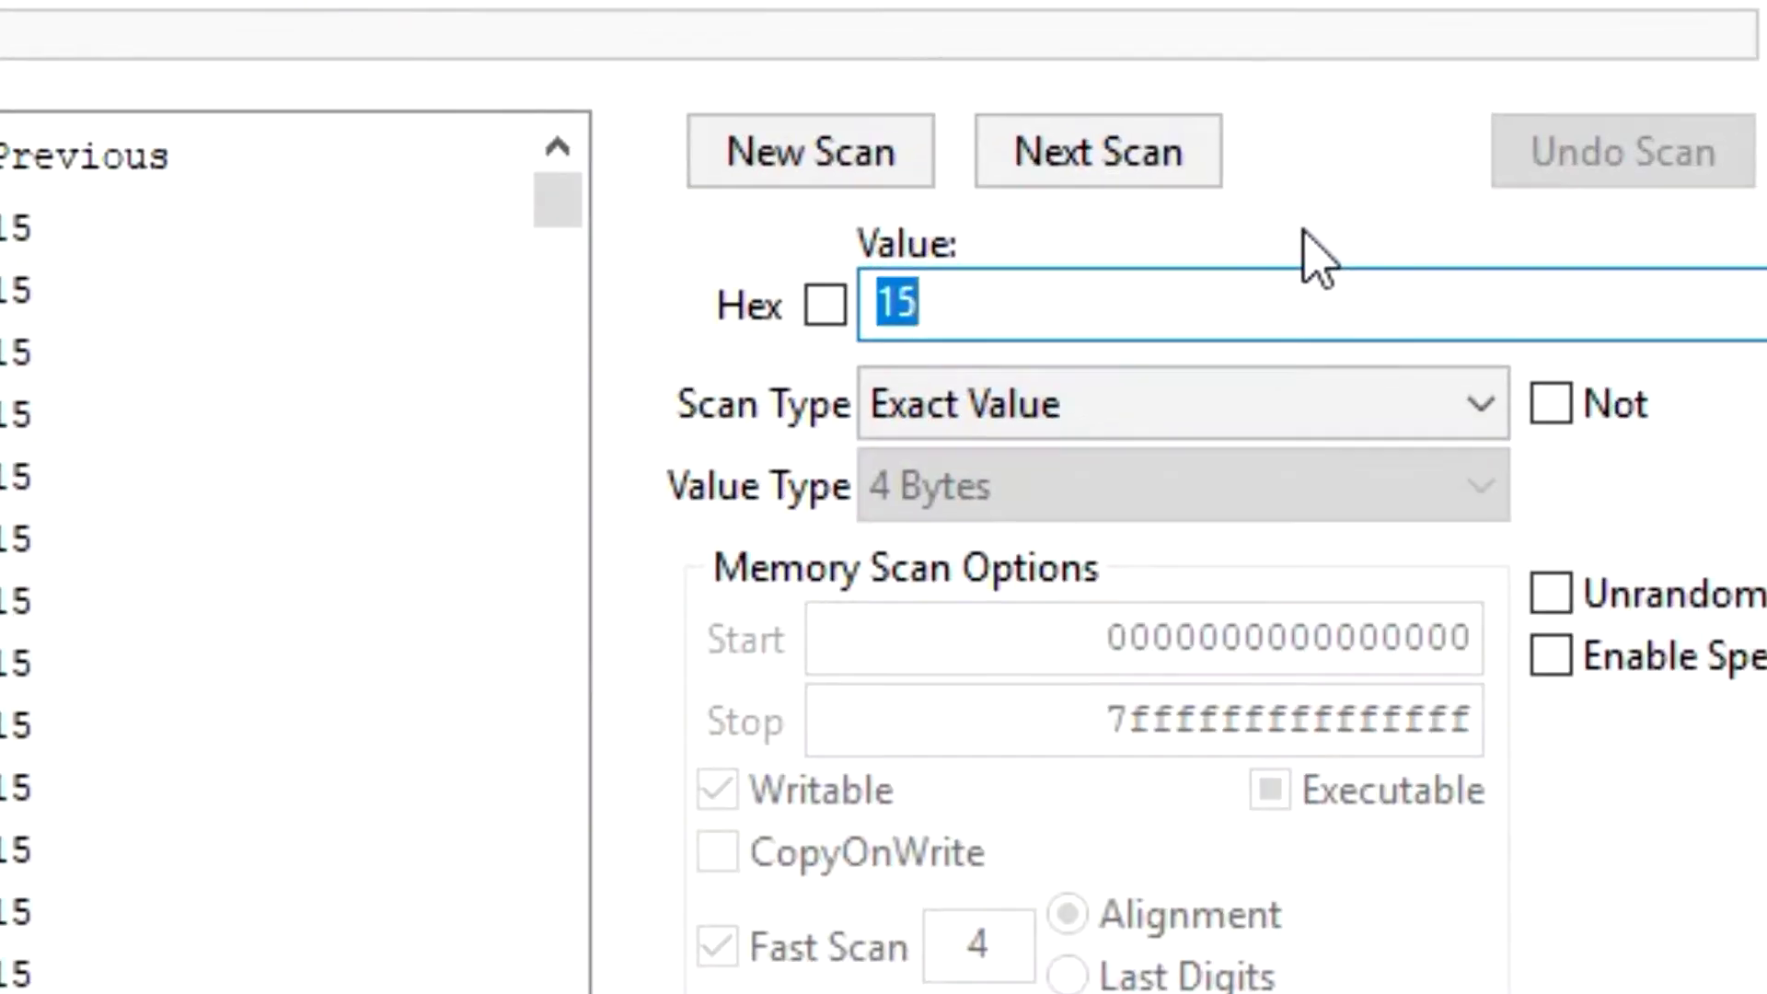
{"action": "type", "text": "10"}
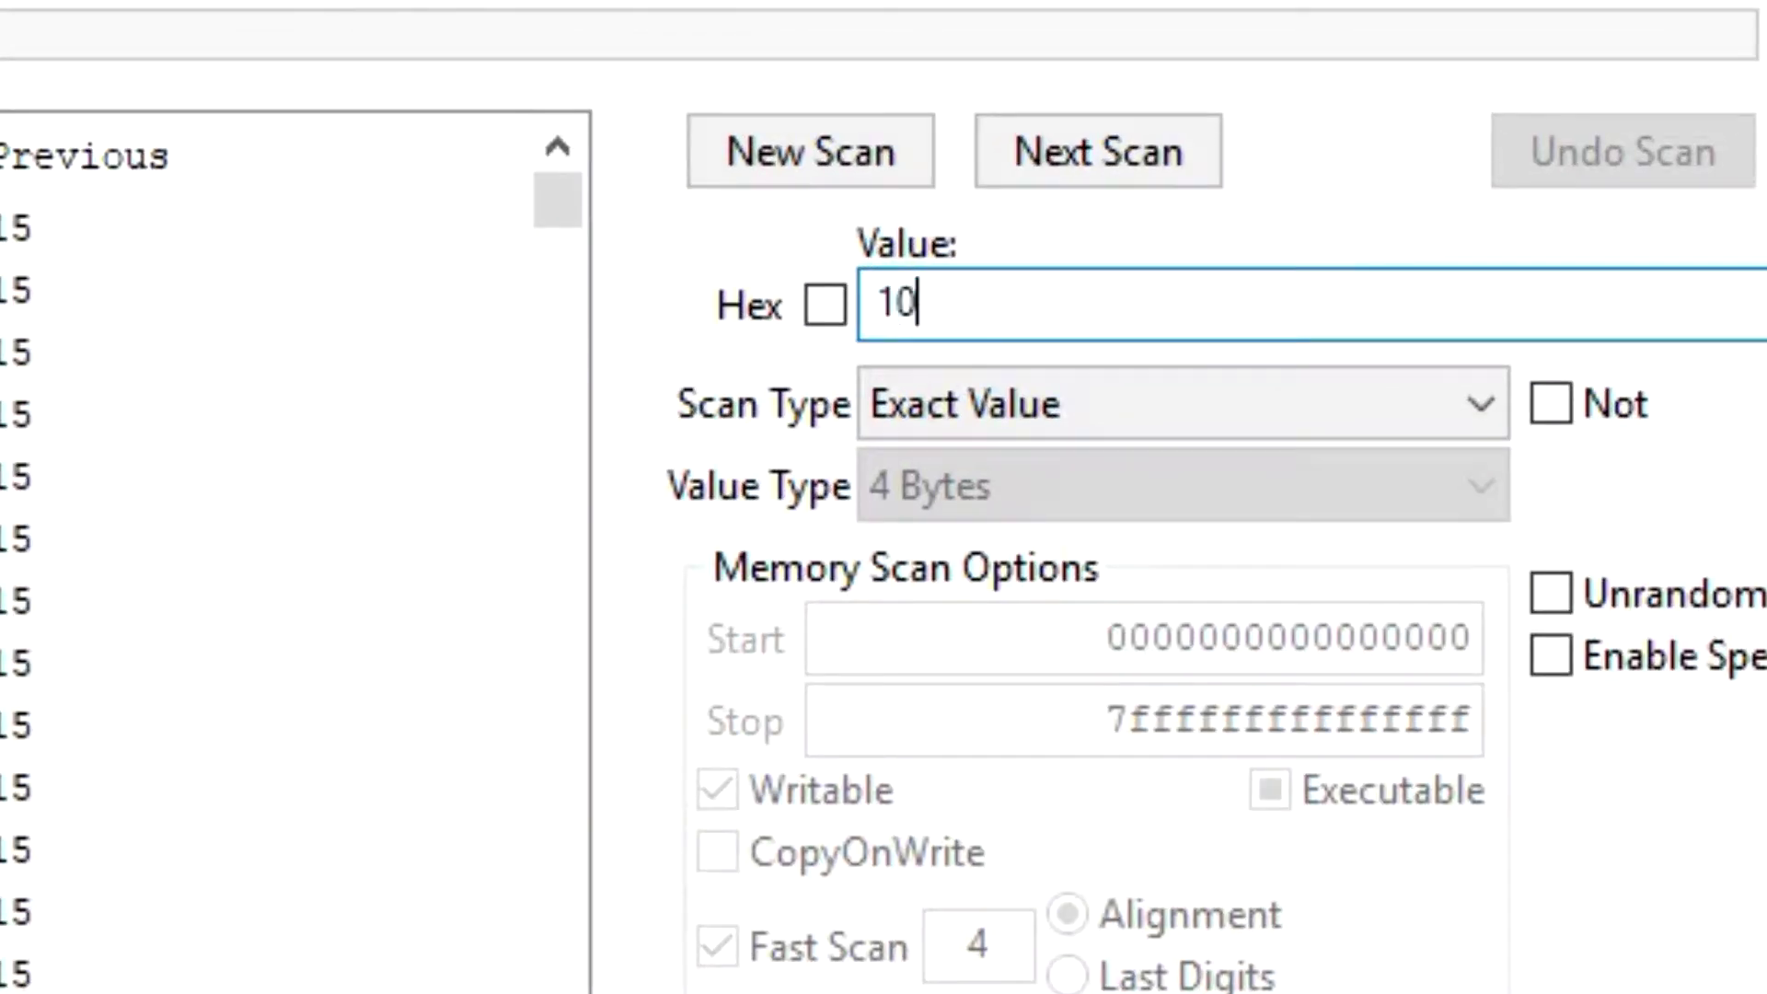
{"action": "left_click", "coordinate": [1138, 167]}
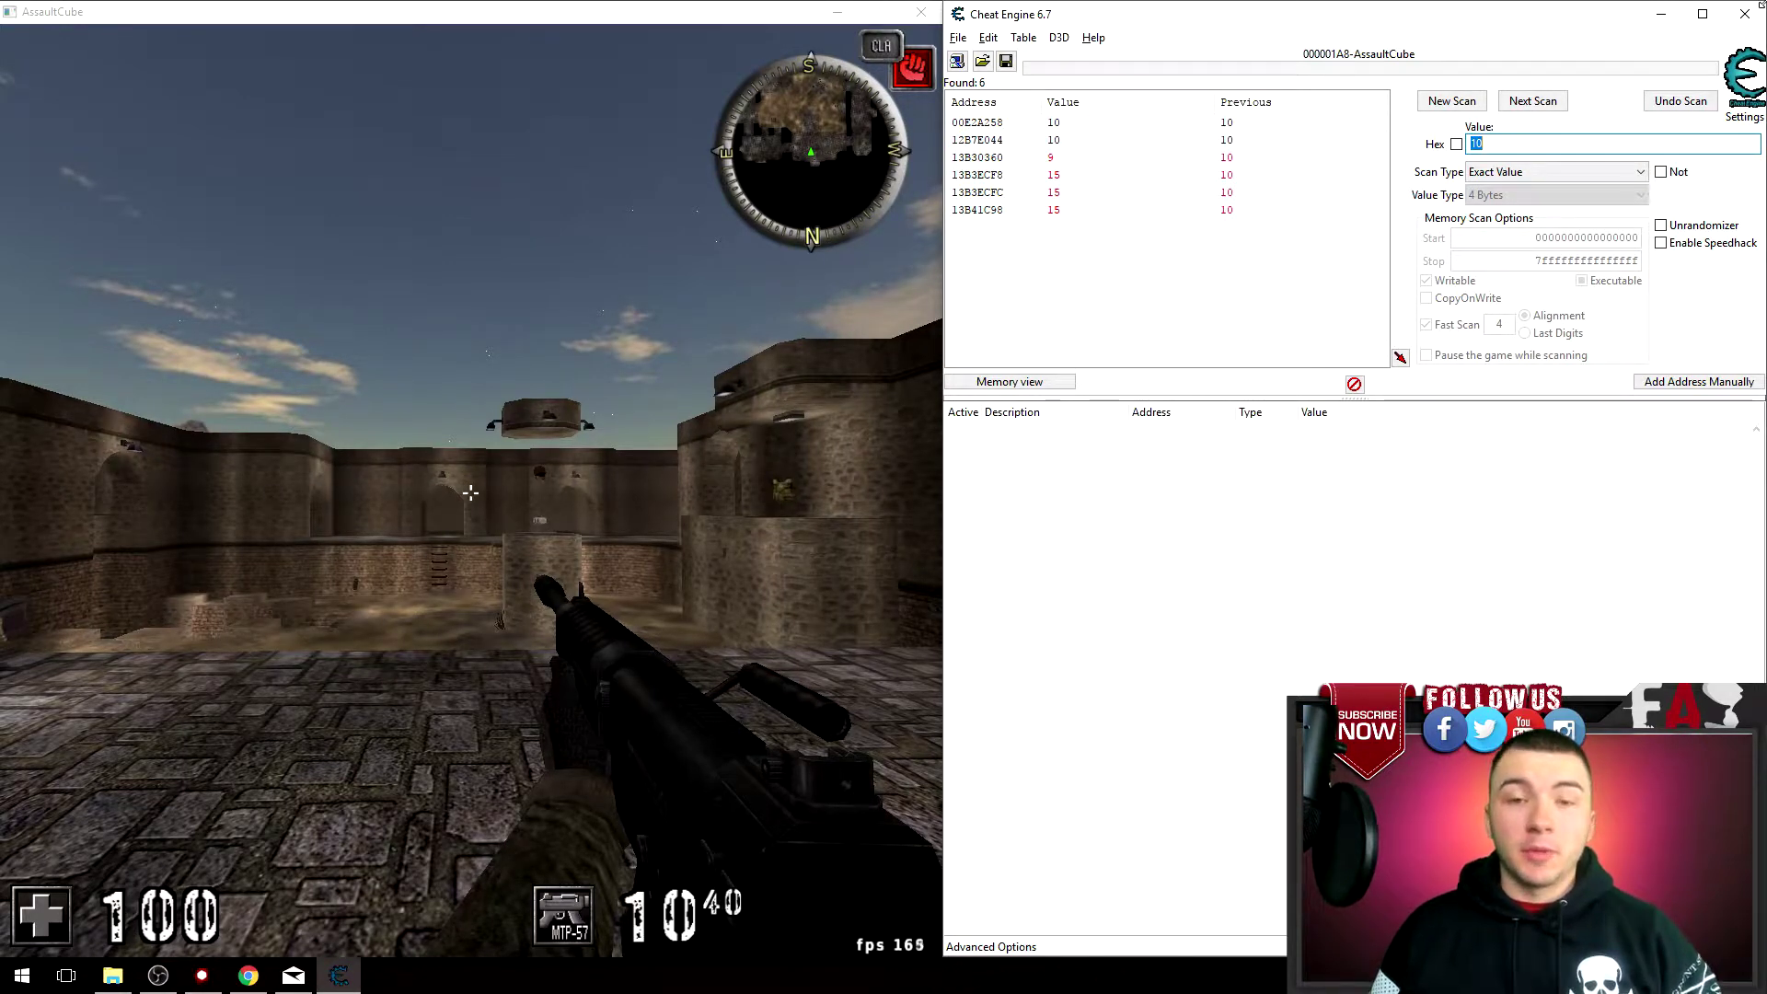
Add the found addresses 00E2A258 and 12B7E044 to the address list.
{"action": "left_click", "coordinate": [978, 123]}
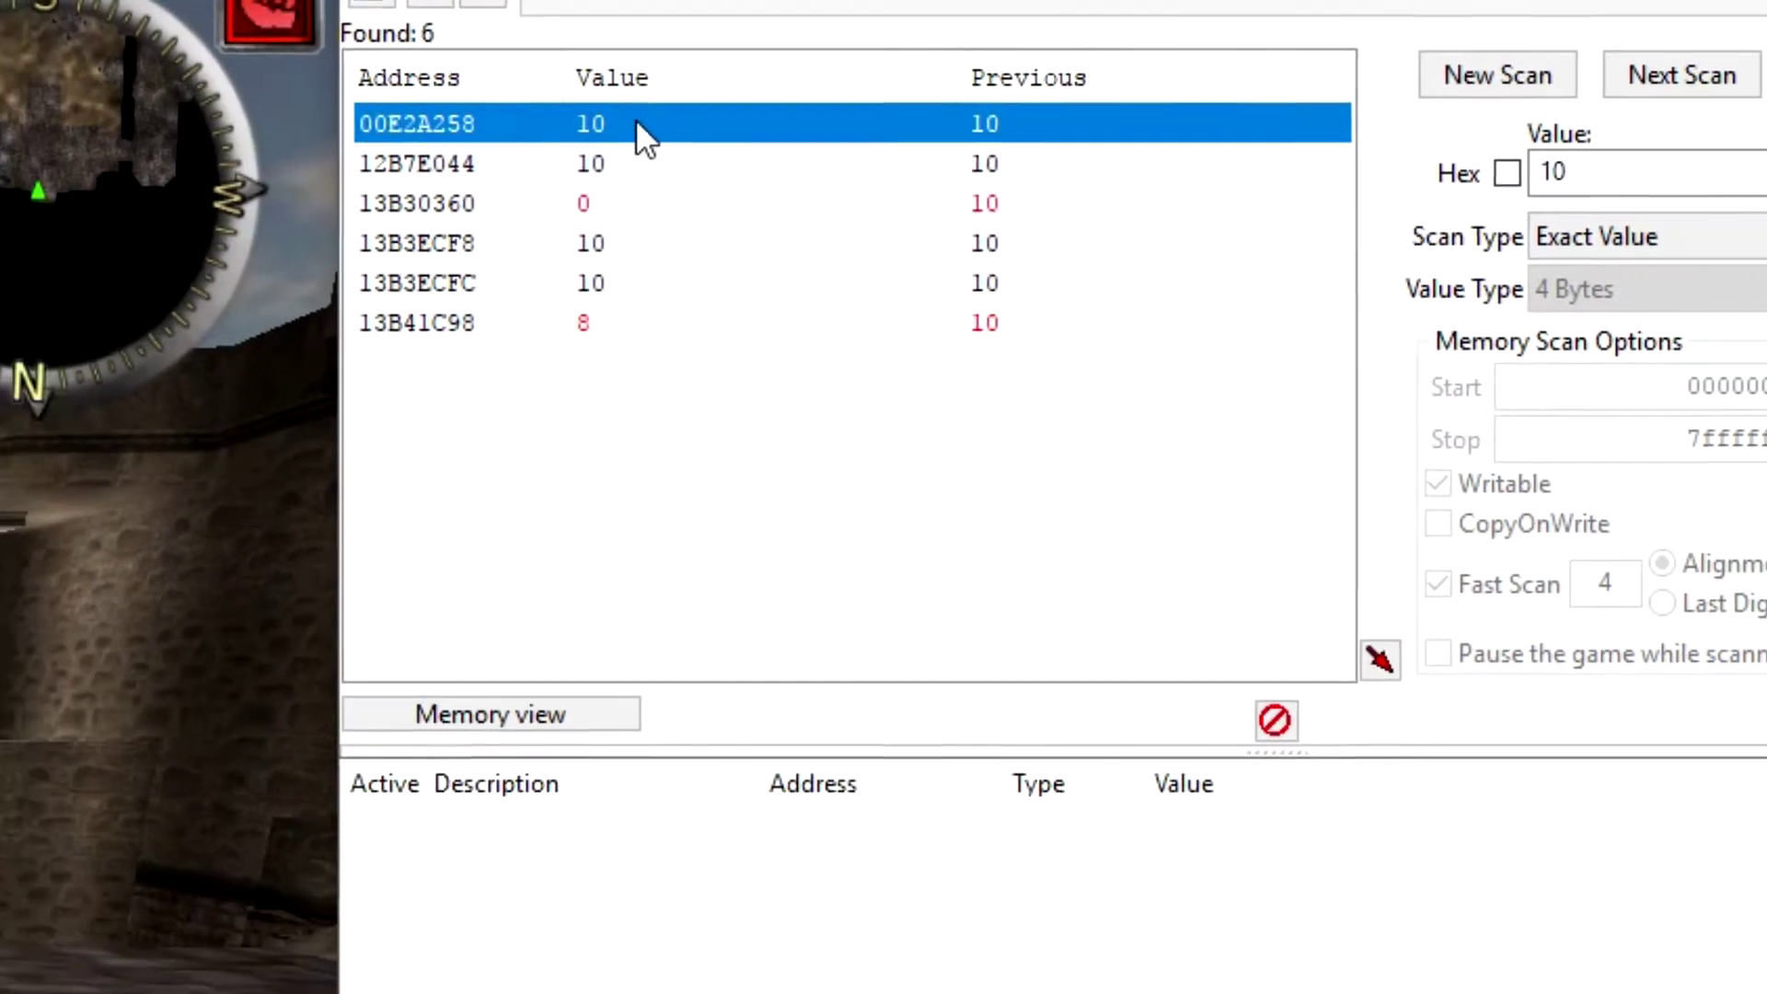
{"action": "double_click", "coordinate": [616, 192]}
{"action": "double_click", "coordinate": [617, 227]}
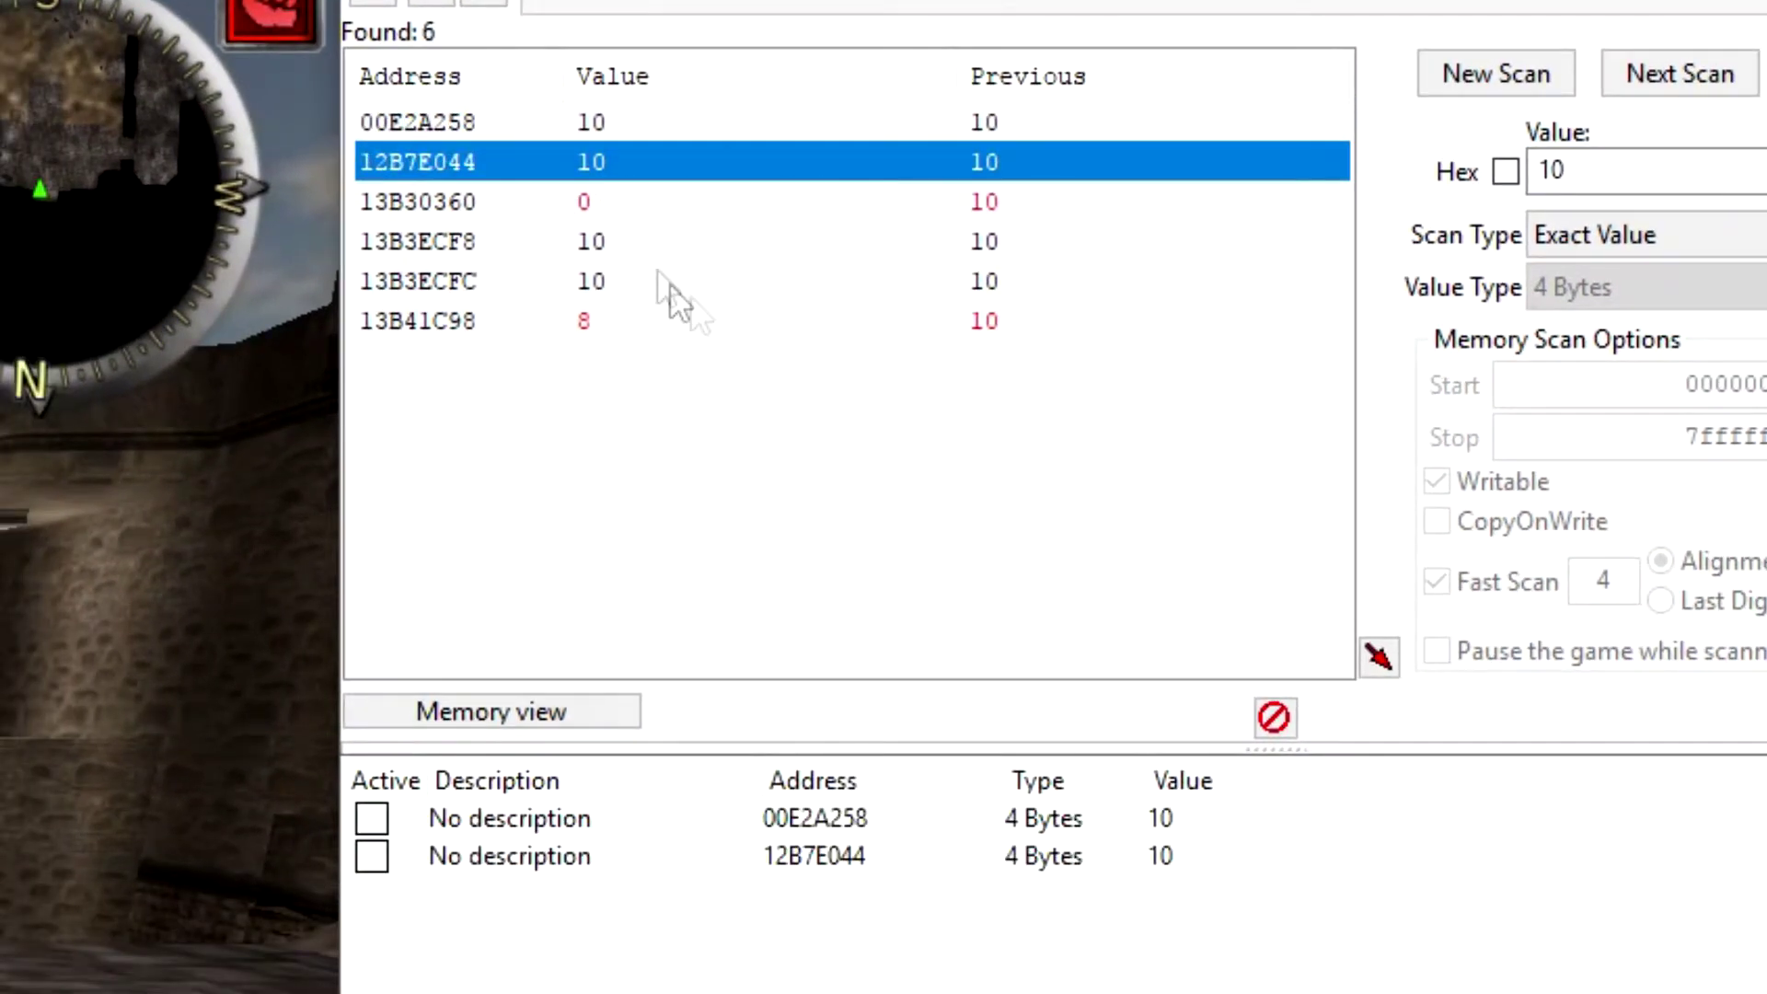
{"action": "left_click", "coordinate": [611, 210]}
{"action": "left_click", "coordinate": [615, 276]}
{"action": "left_click", "coordinate": [607, 319]}
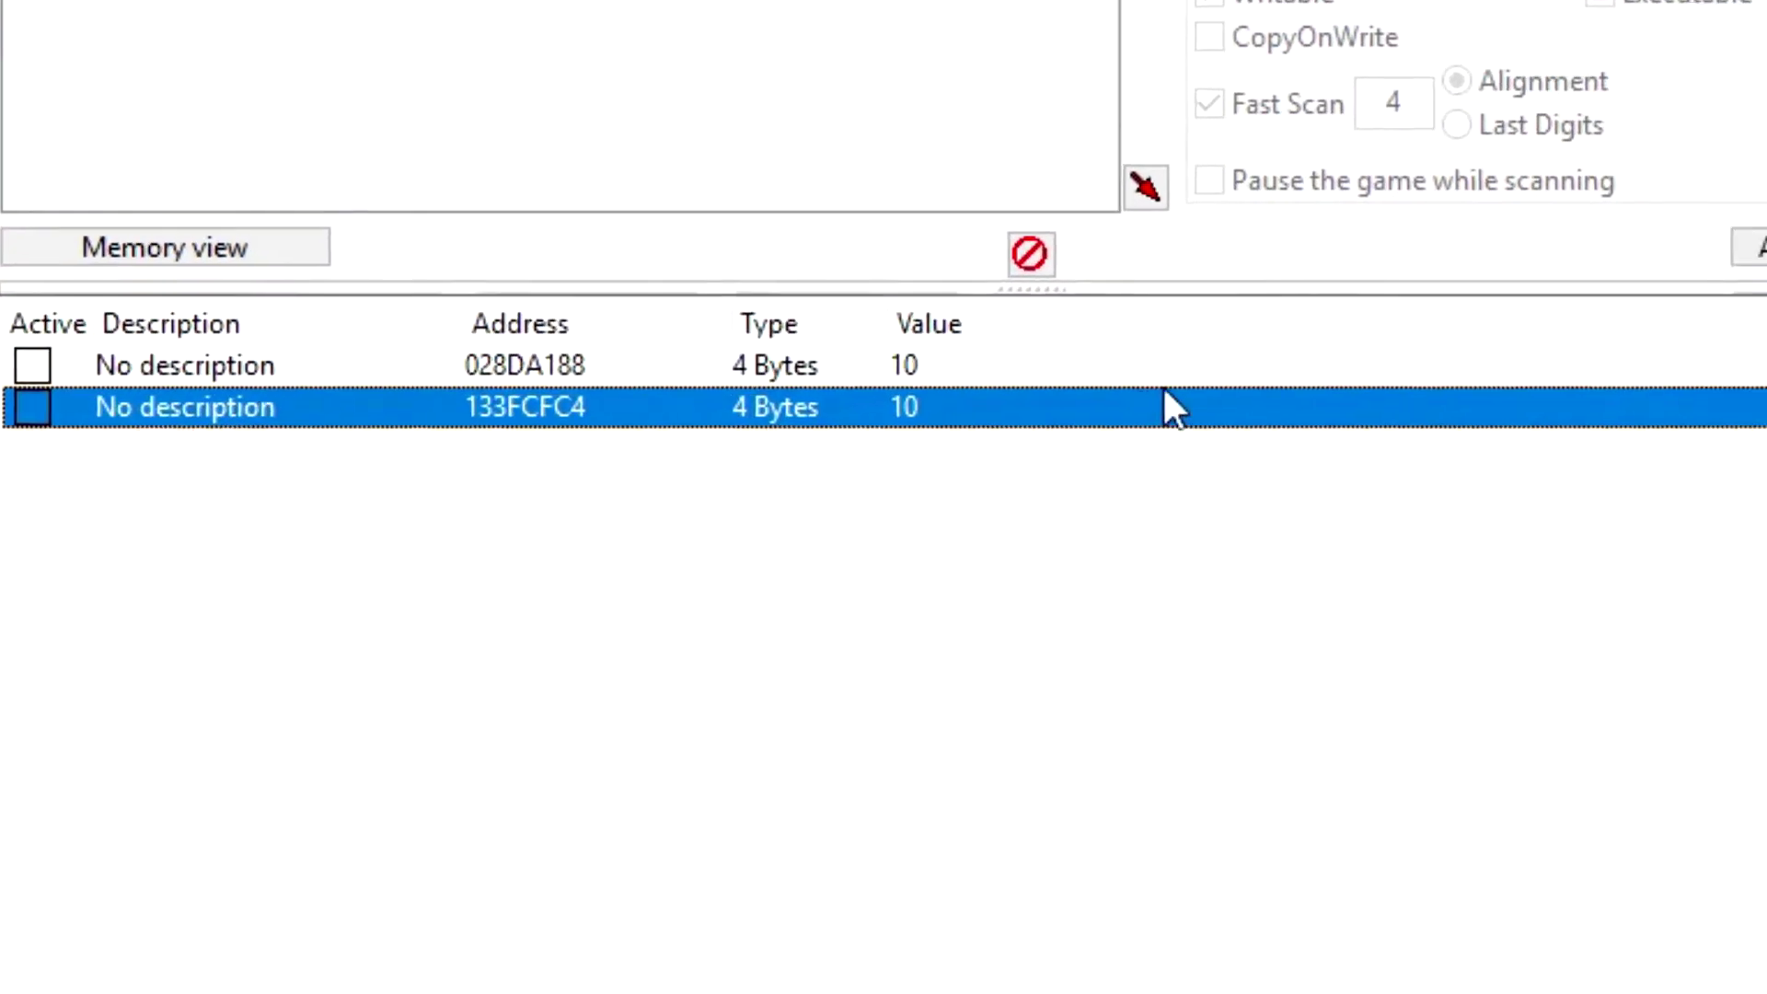
Set the value of the address record 028DA188 to 50.
{"action": "right_click", "coordinate": [1249, 412]}
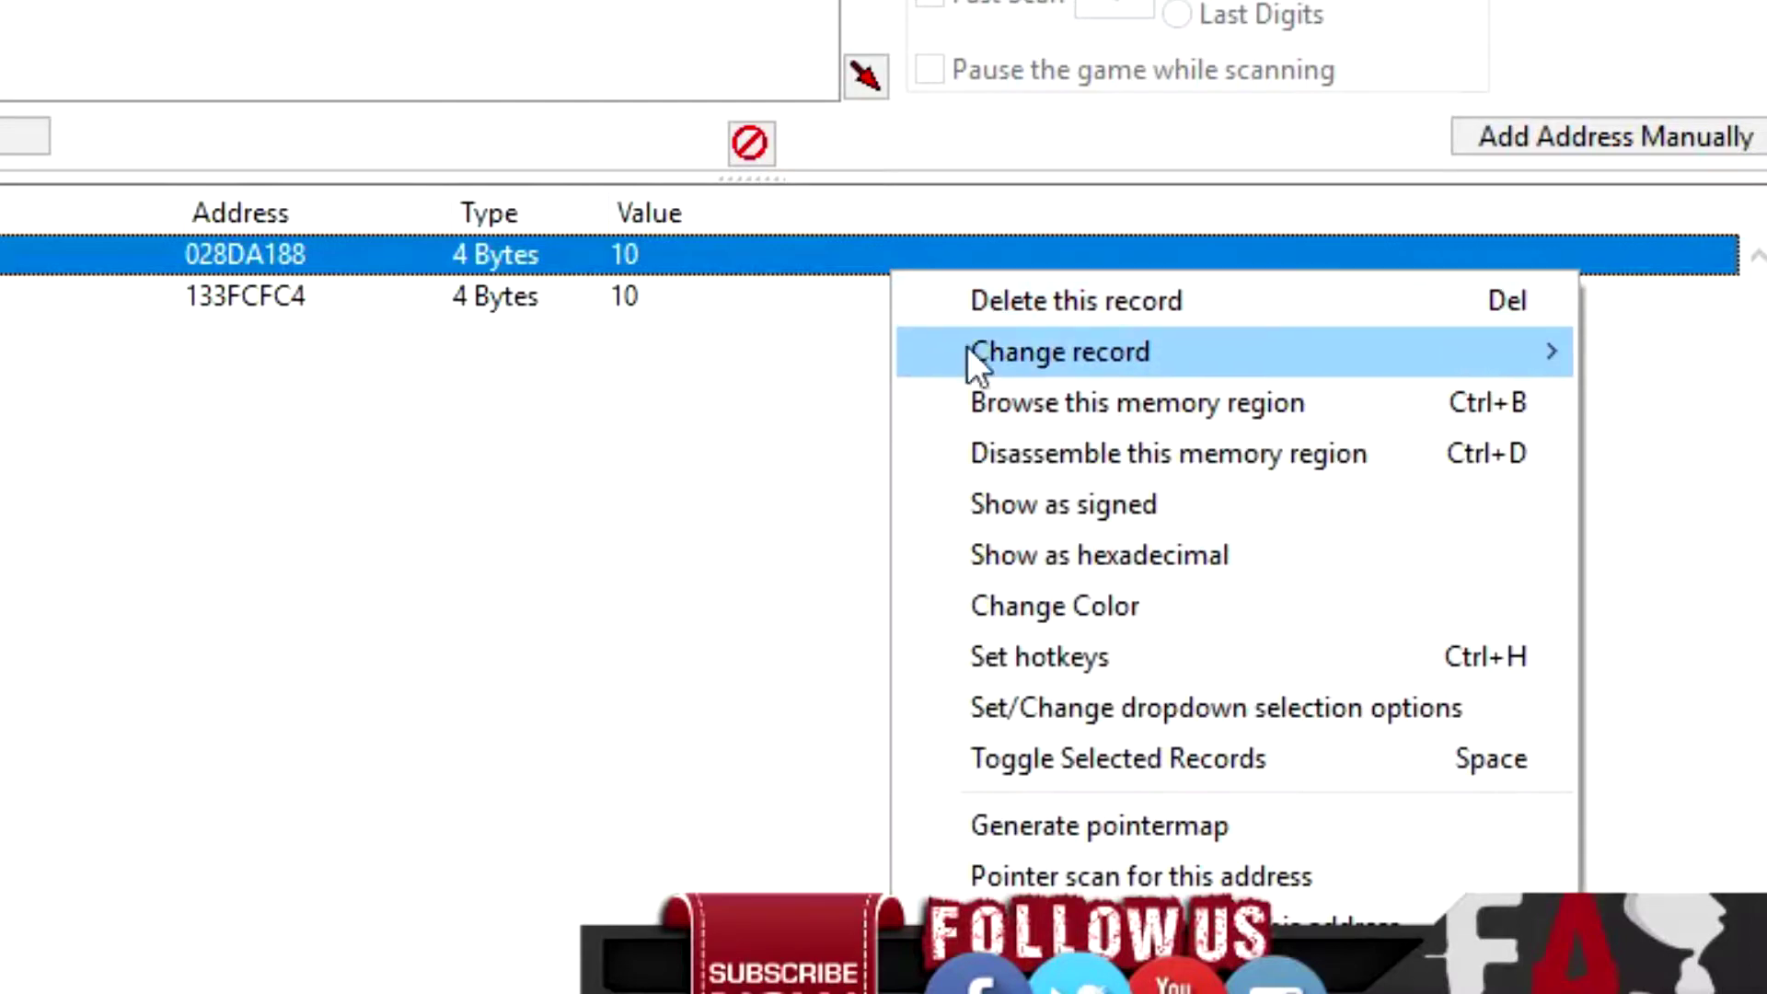
{"action": "mouse_move", "coordinate": [974, 357]}
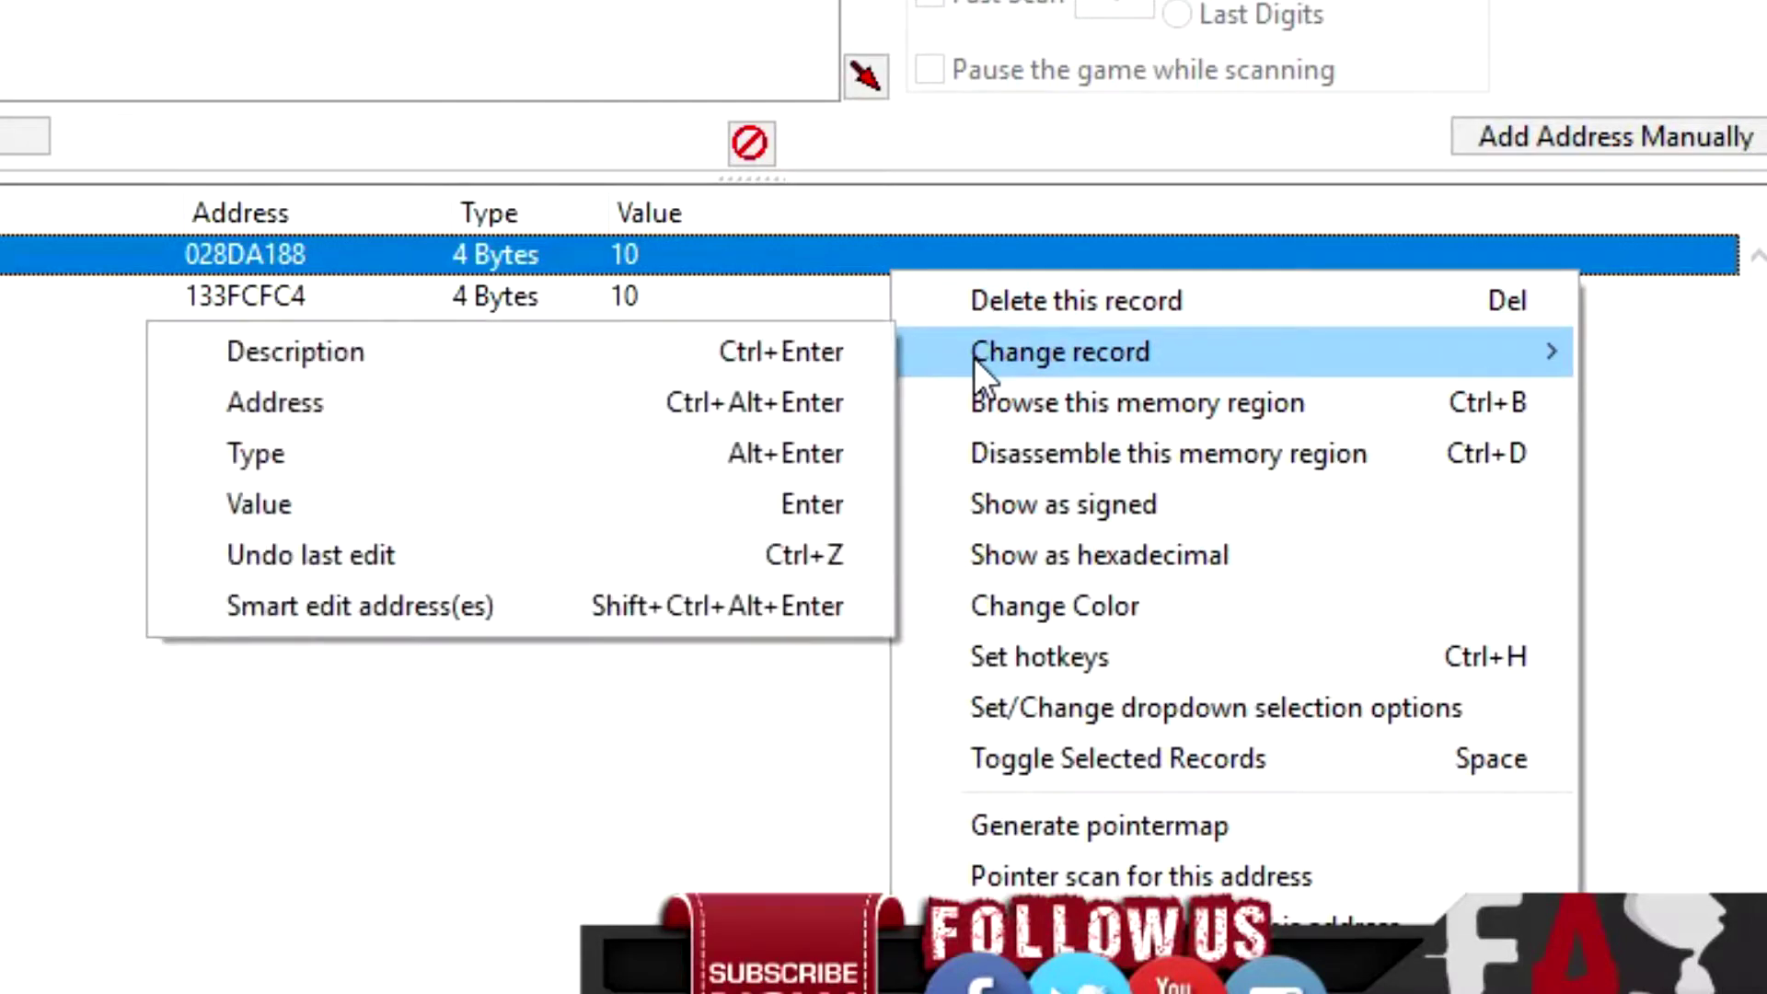
{"action": "left_click", "coordinate": [775, 504]}
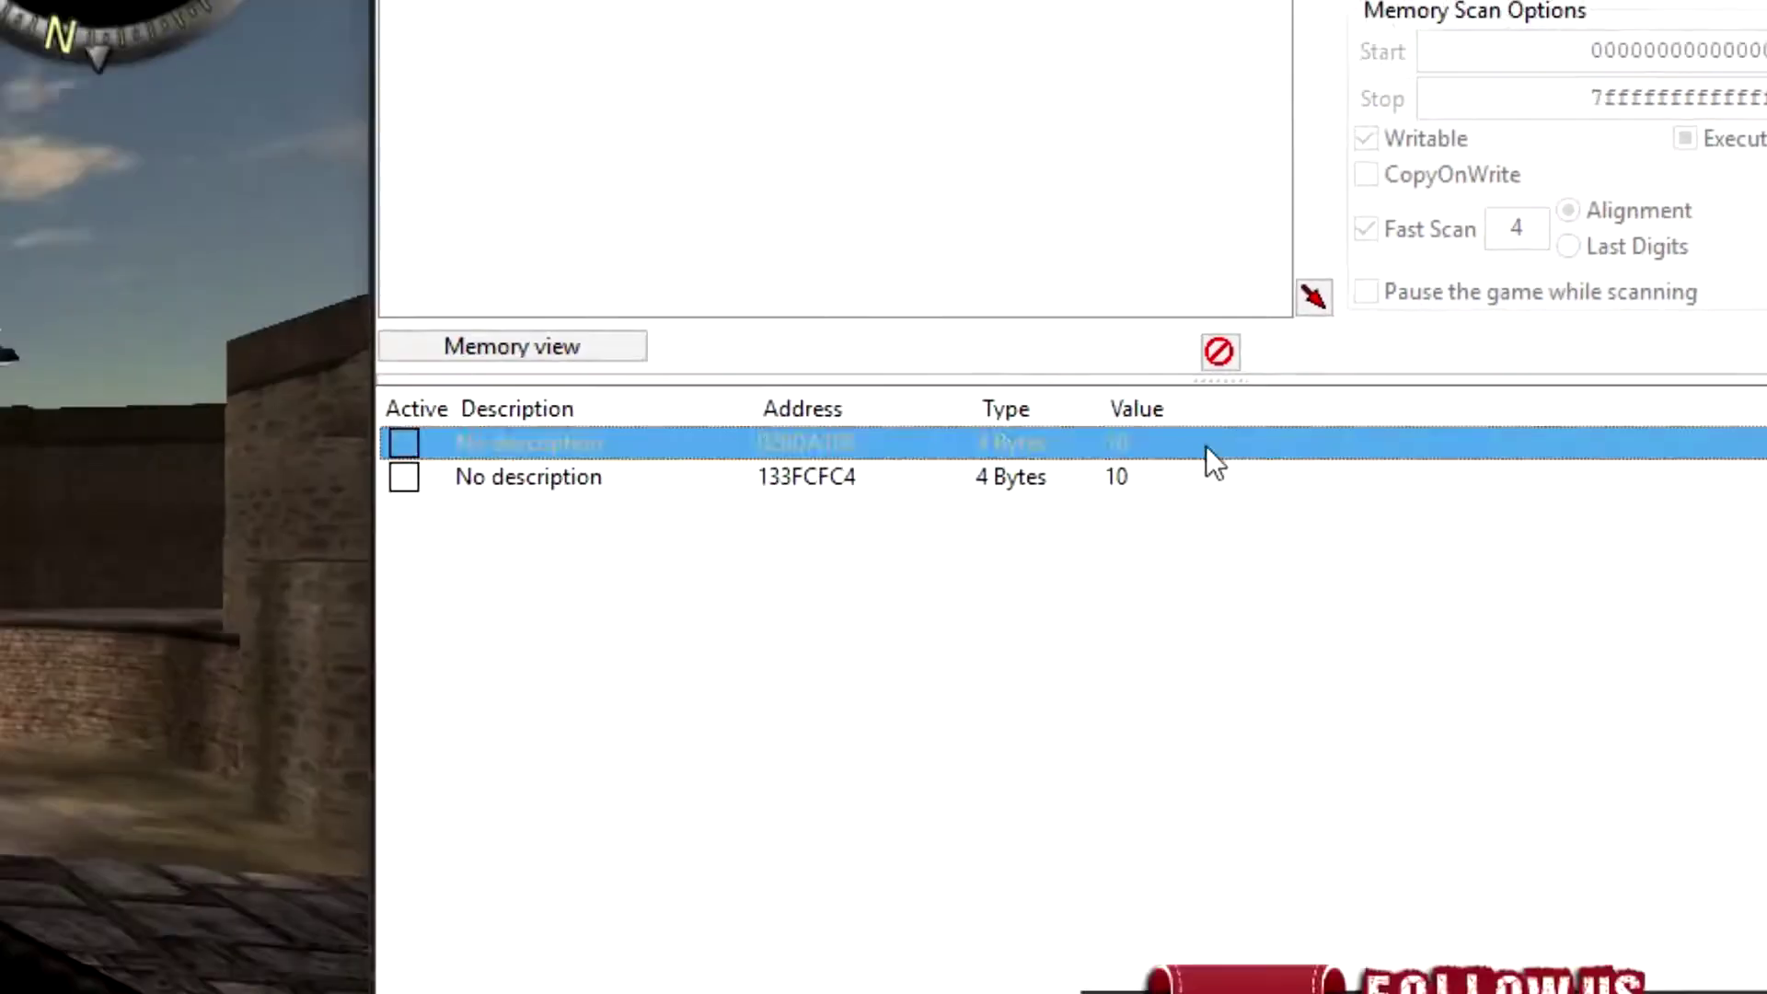
{"action": "double_click", "coordinate": [1017, 451]}
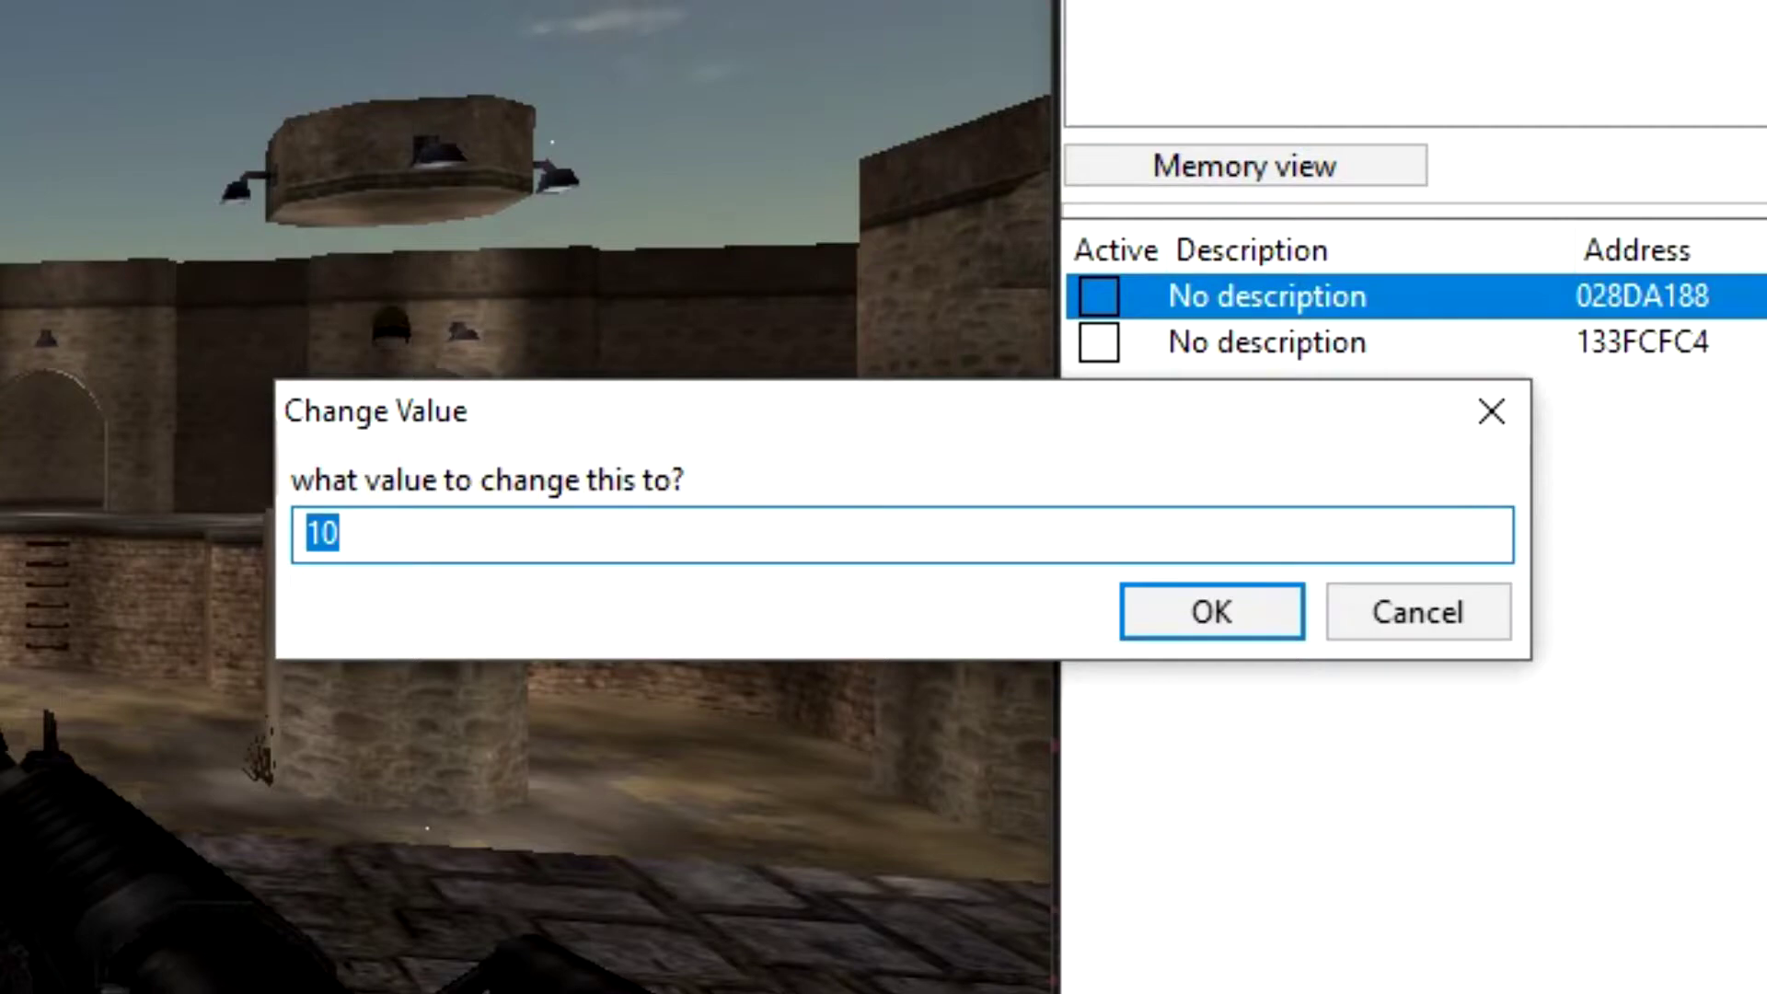
{"action": "key", "text": "Return"}
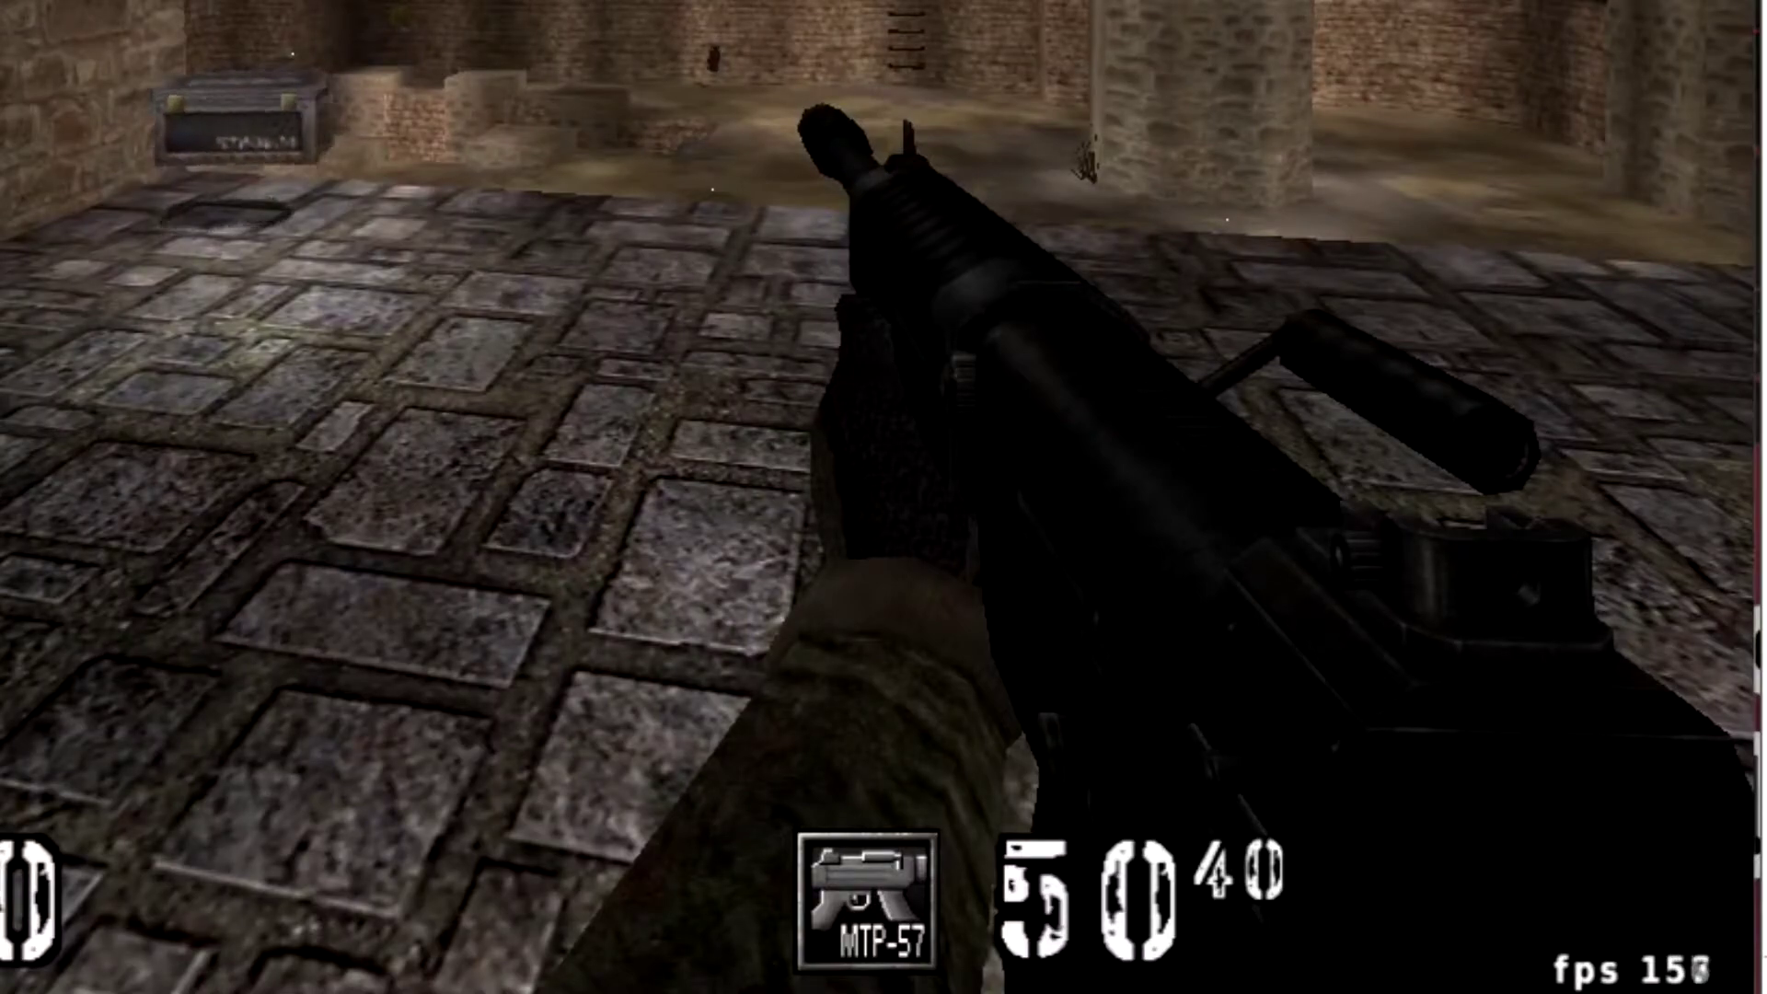
Switch to AssaultCube and fire several MTP-57 rounds to test the edited ammo value.
{"action": "left_click", "coordinate": [883, 497]}
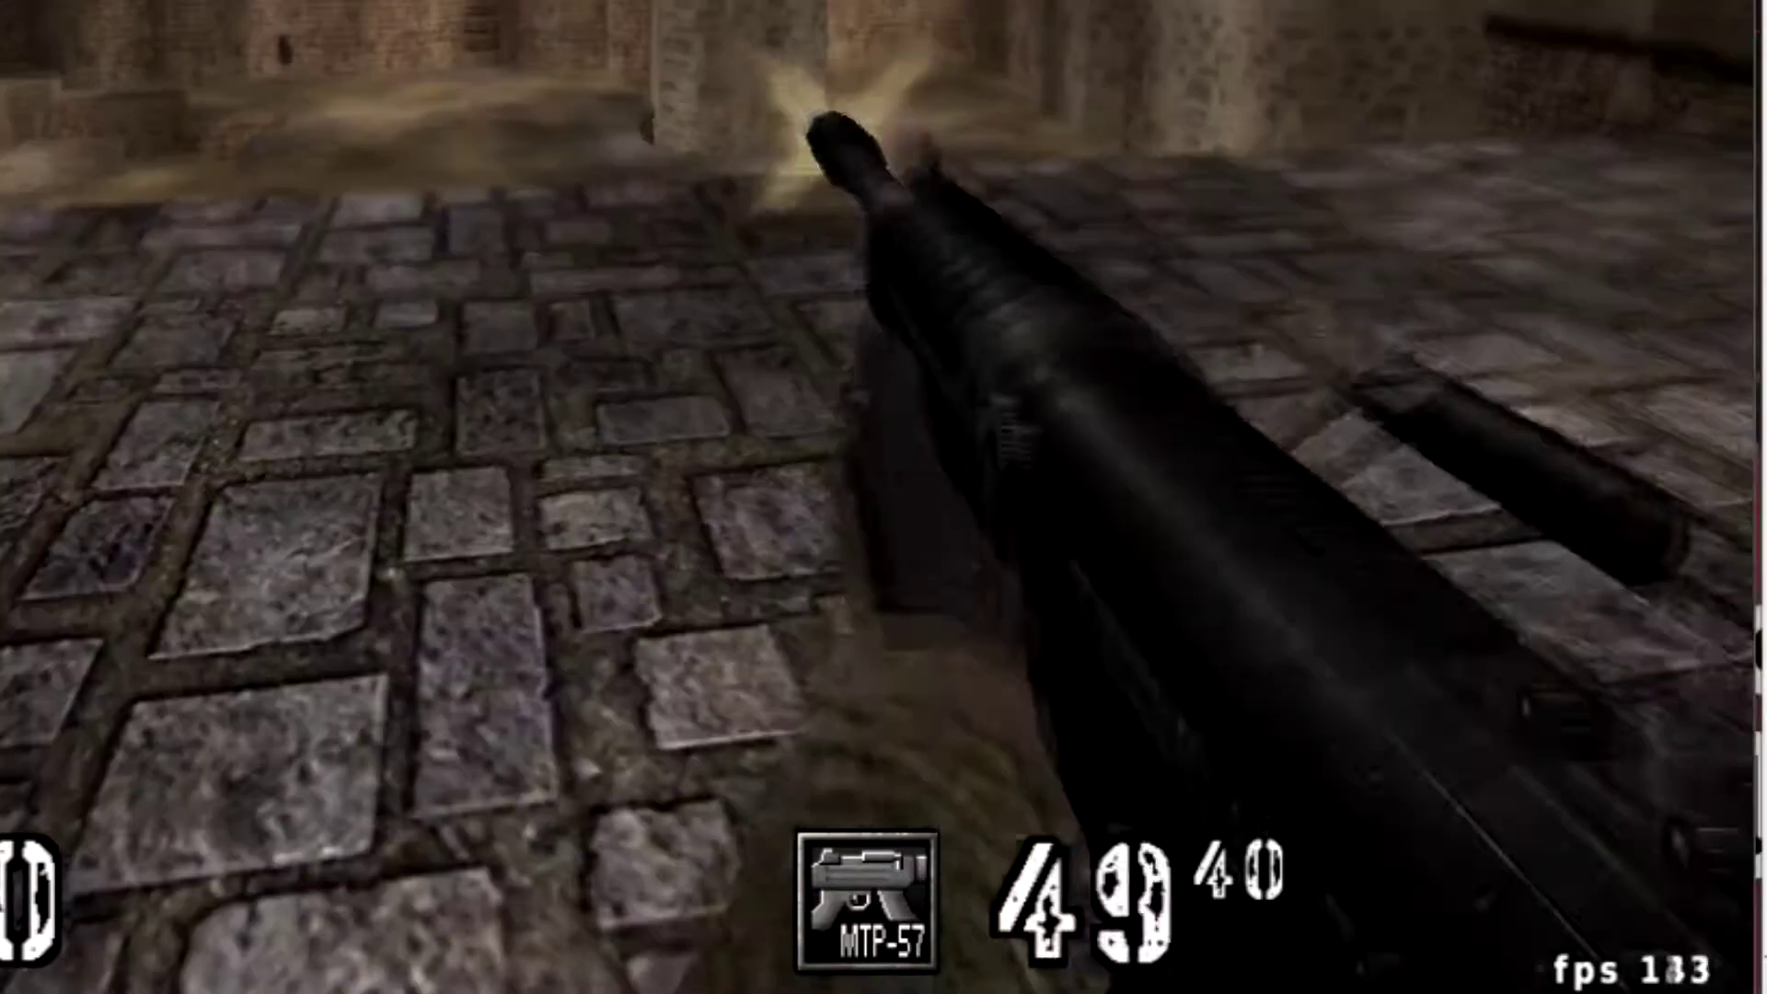
{"action": "left_click", "coordinate": [884, 497]}
{"action": "left_click", "coordinate": [884, 497]}
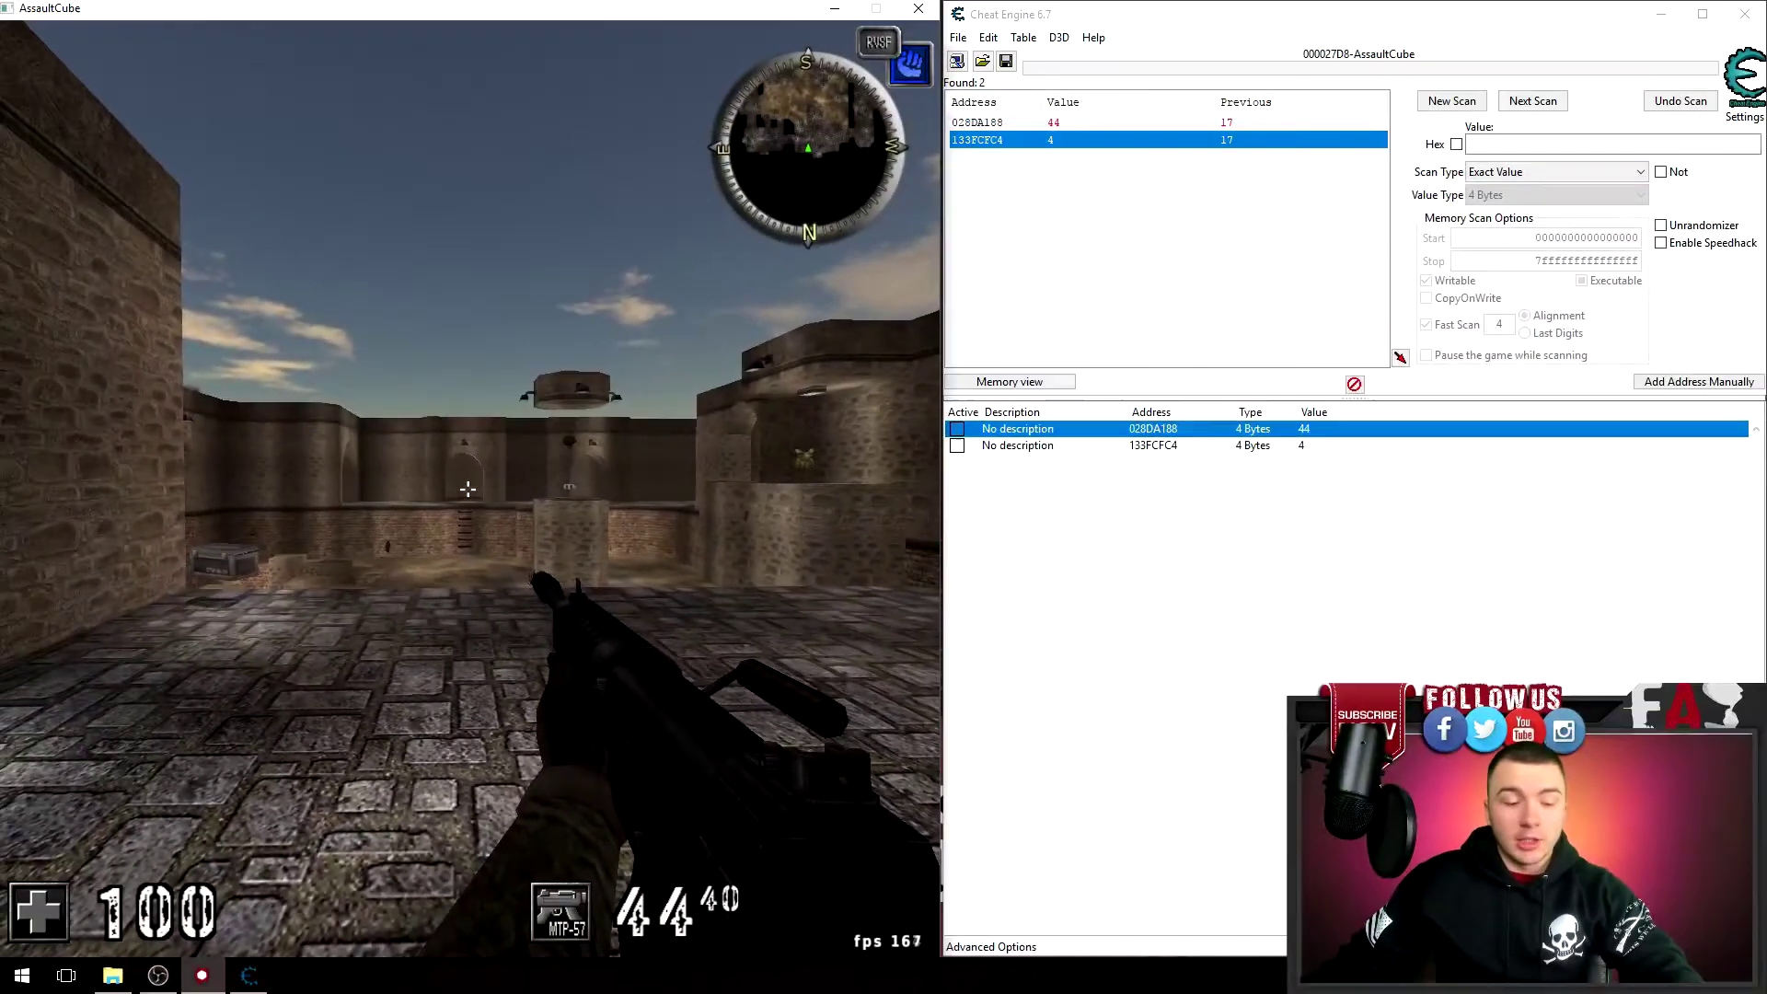